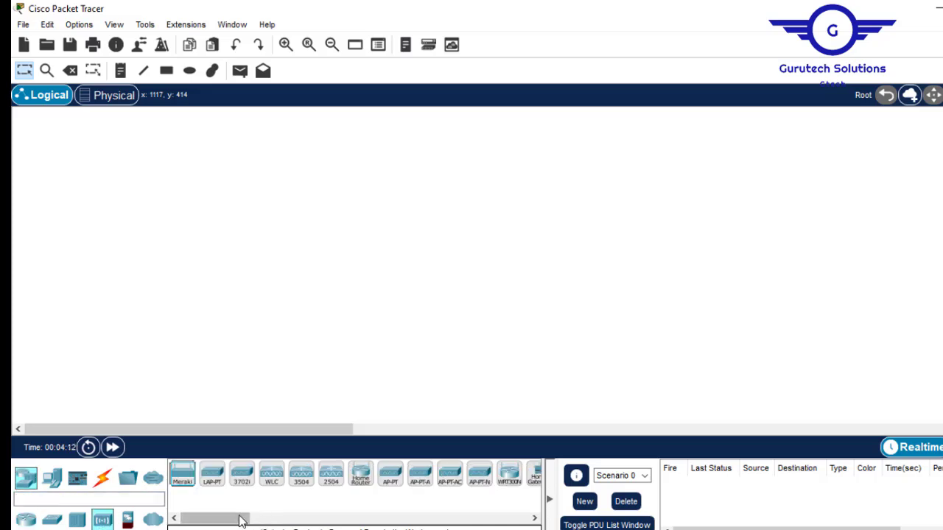
# Add a DLC100 Home Gateway from the wireless devices to the upper middle of the empty workspace
pyautogui.hscroll(3, 270, 519)
pyautogui.hscroll(1, 270, 519)
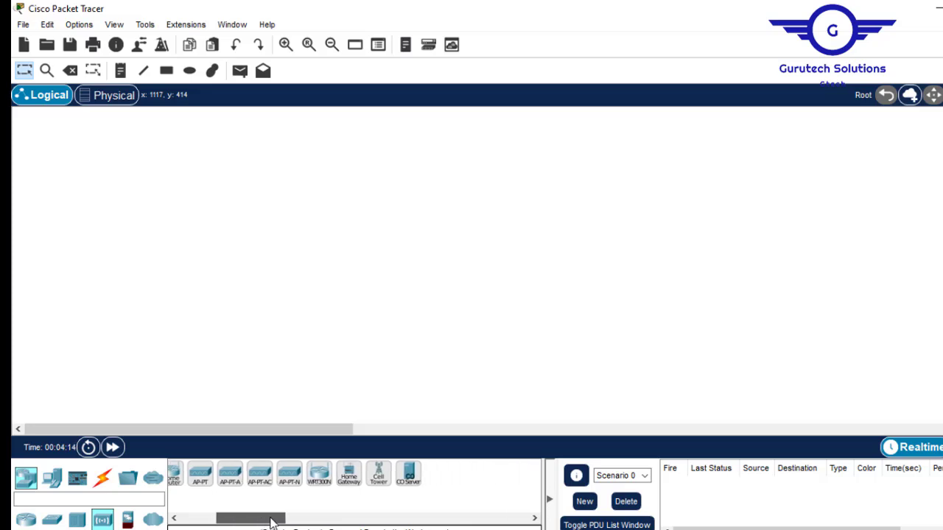
pyautogui.click(349, 477)
pyautogui.click(358, 189)
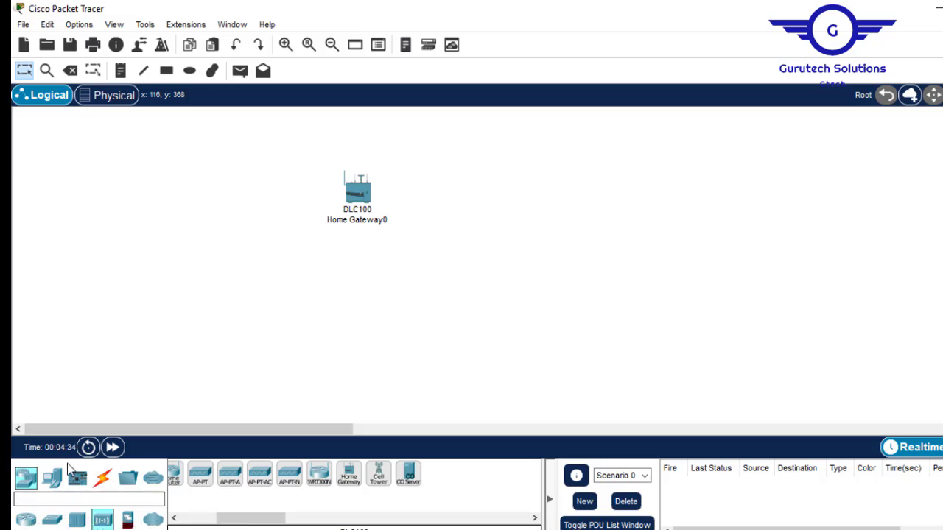
# Place a Motion Detector from the home devices below the home gateway, and a Siren to its left
pyautogui.click(52, 478)
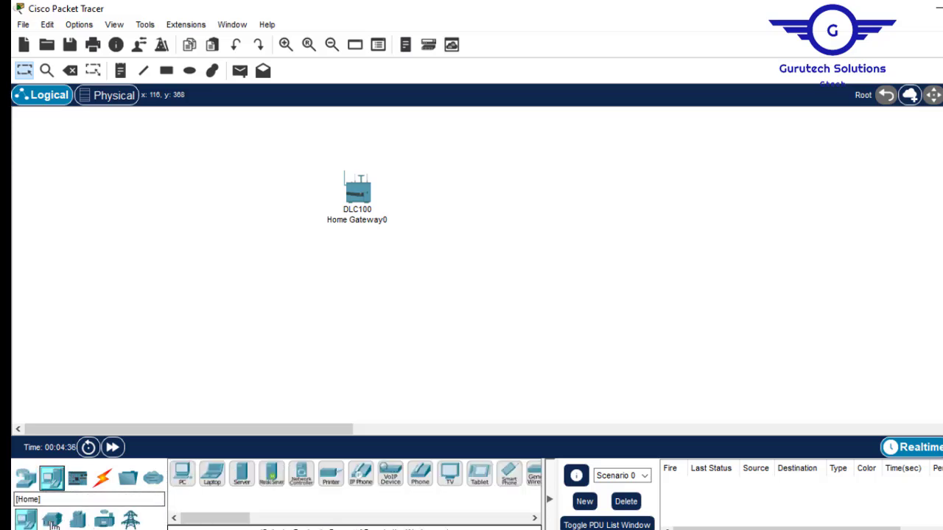
pyautogui.click(53, 521)
pyautogui.moveTo(215, 521); pyautogui.dragTo(270, 524)
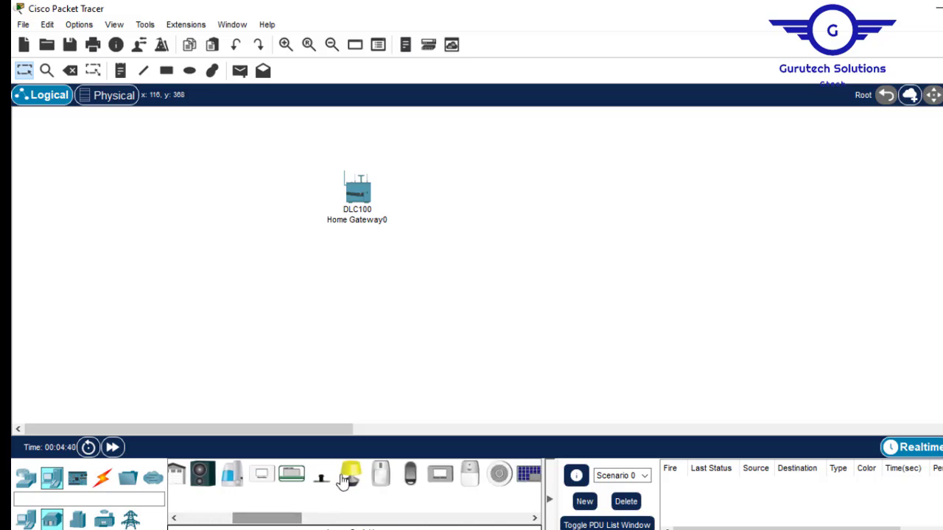
pyautogui.click(388, 475)
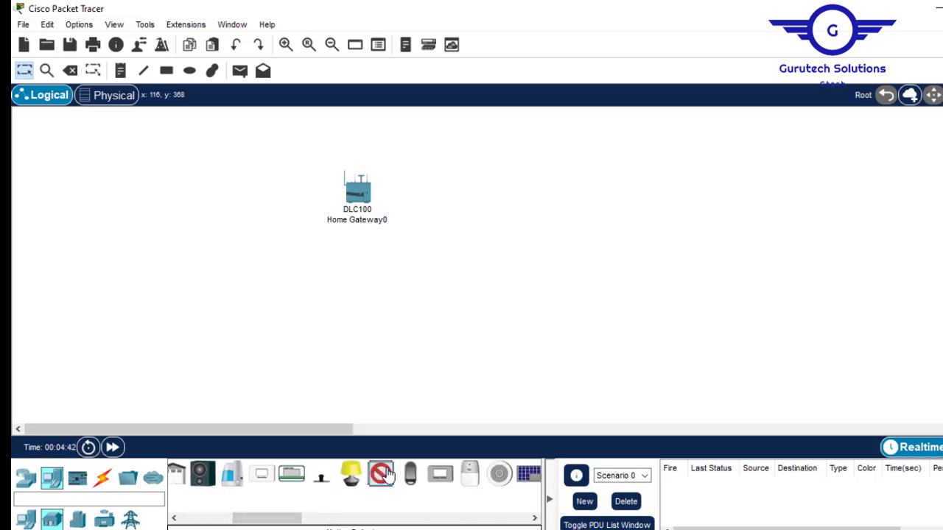
pyautogui.click(354, 331)
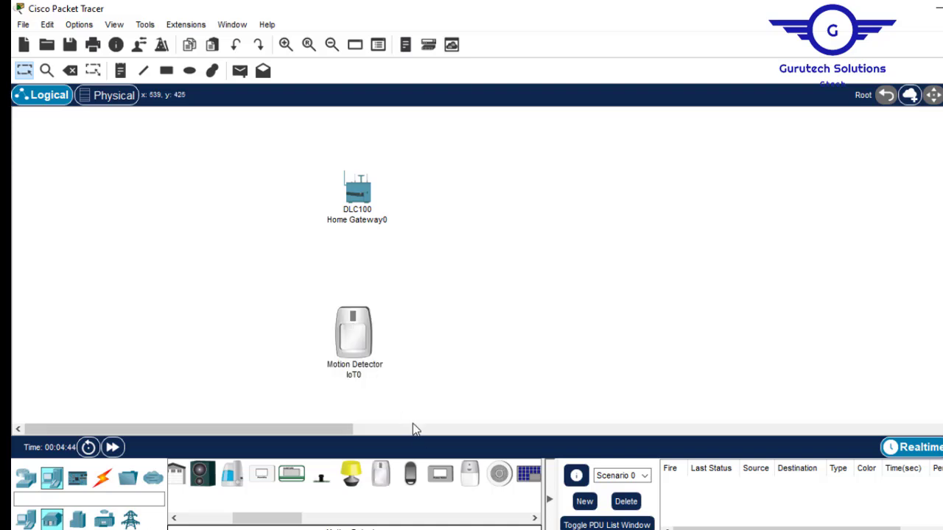
pyautogui.click(470, 475)
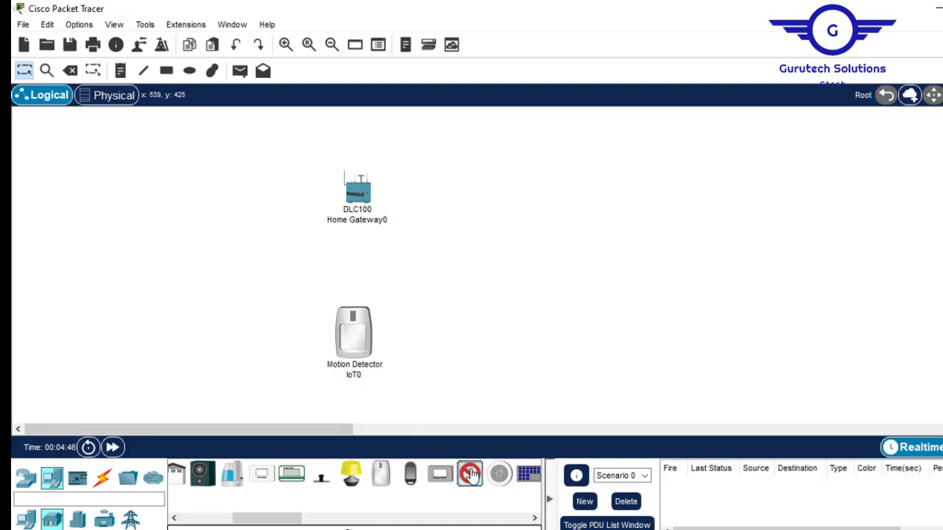
pyautogui.click(253, 331)
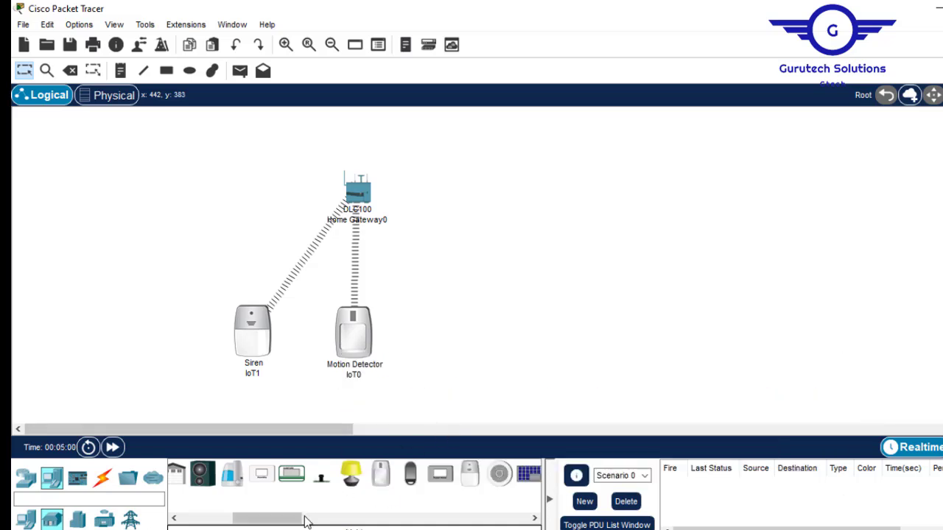
pyautogui.moveTo(277, 521); pyautogui.dragTo(217, 509)
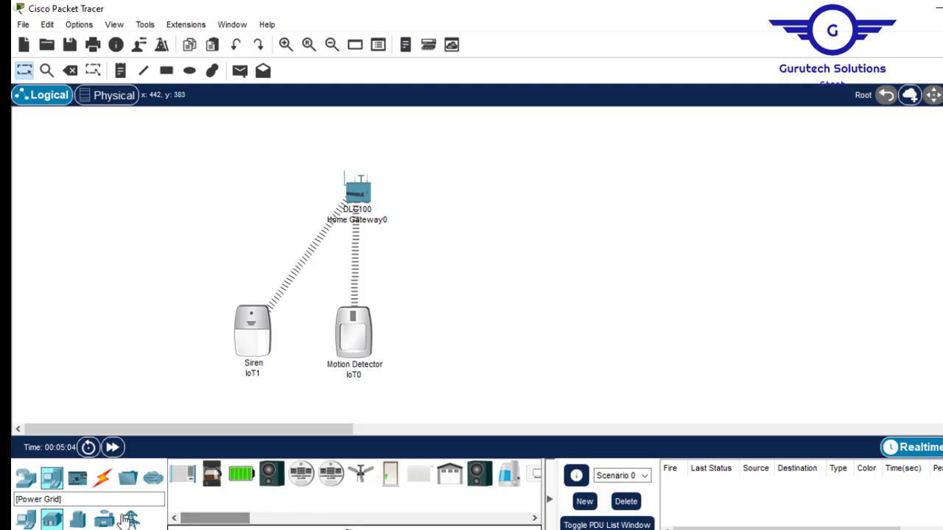
pyautogui.click(77, 521)
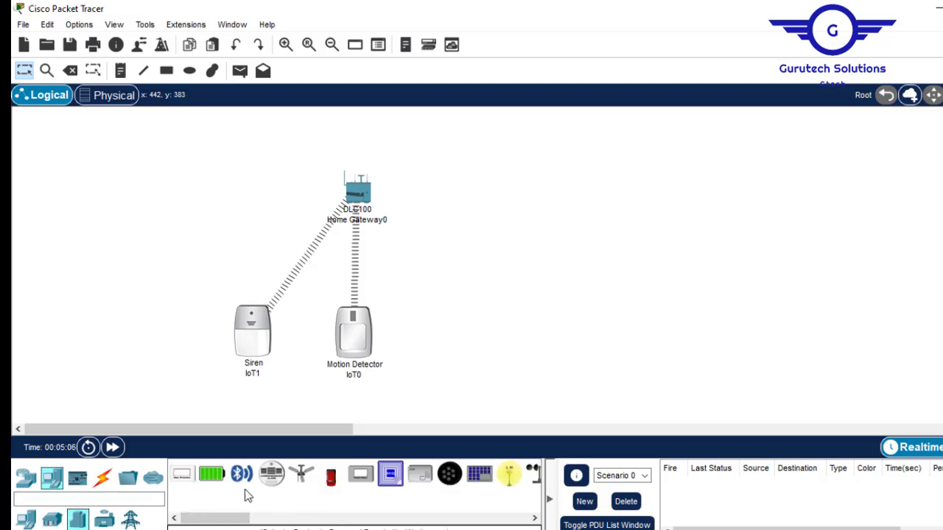
pyautogui.moveTo(219, 518); pyautogui.dragTo(255, 526)
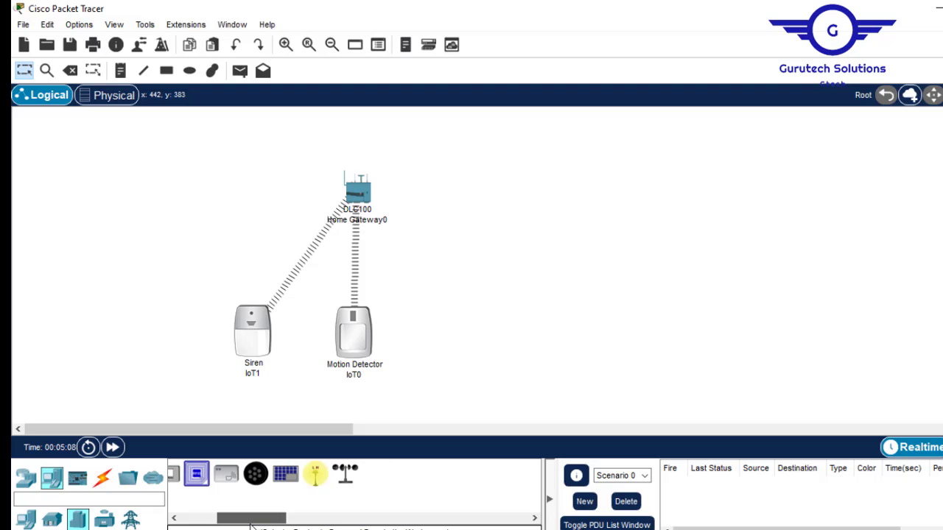
pyautogui.click(104, 520)
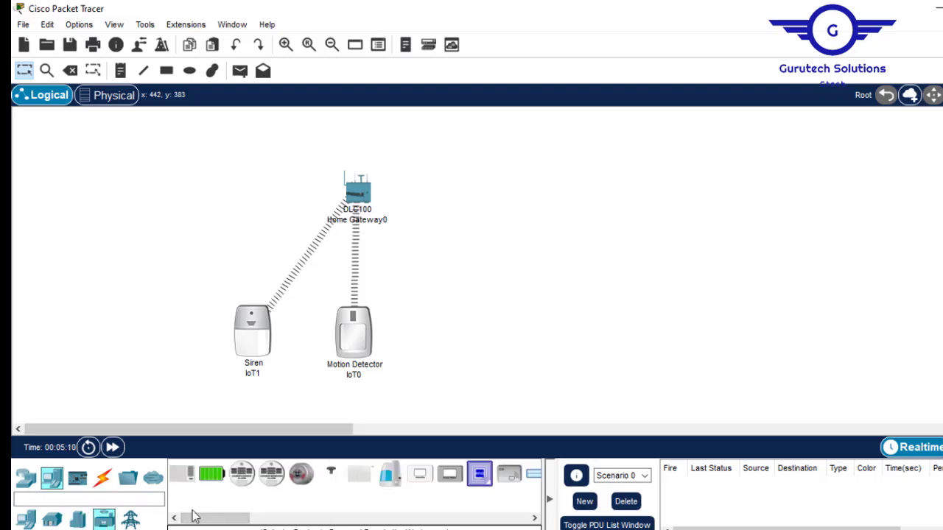
pyautogui.moveTo(216, 523); pyautogui.dragTo(273, 527)
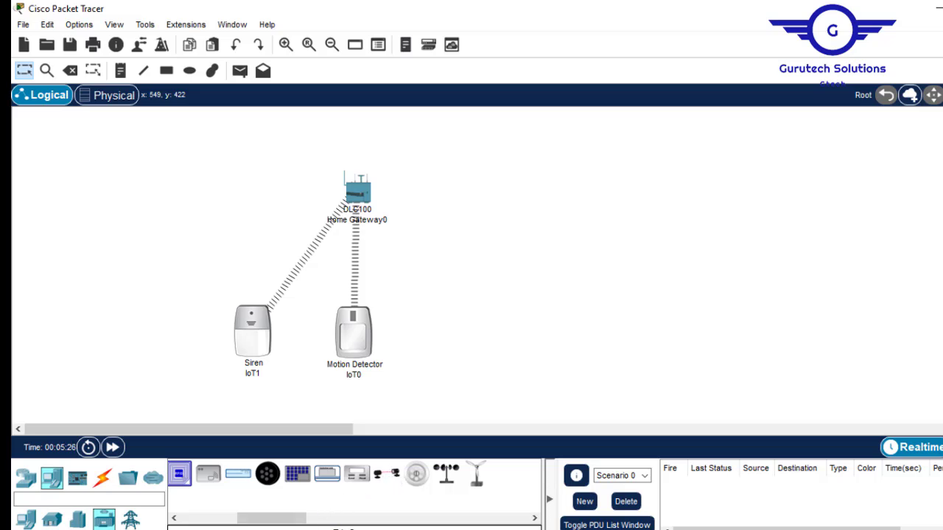
pyautogui.moveTo(269, 517); pyautogui.dragTo(62, 522)
# Add a Webcam from the home devices to the right of the motion detector
pyautogui.click(51, 521)
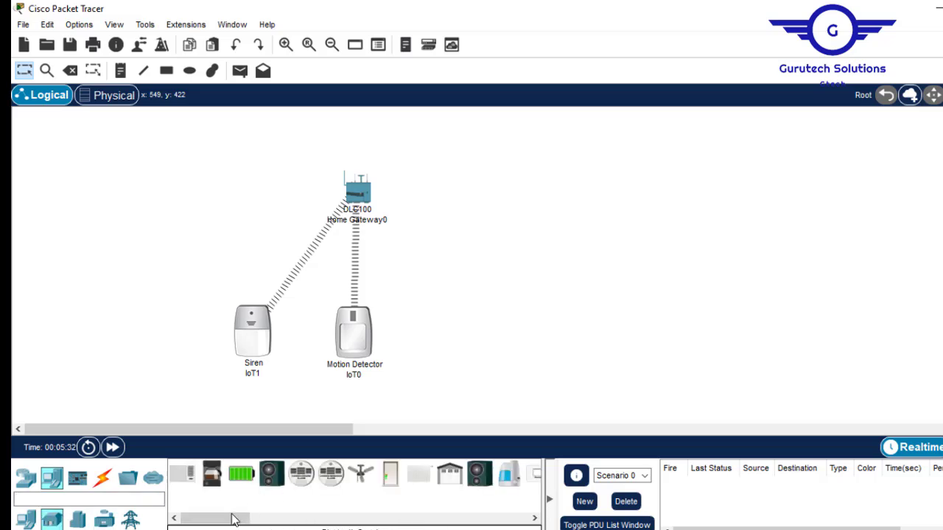
pyautogui.moveTo(226, 521); pyautogui.dragTo(336, 525)
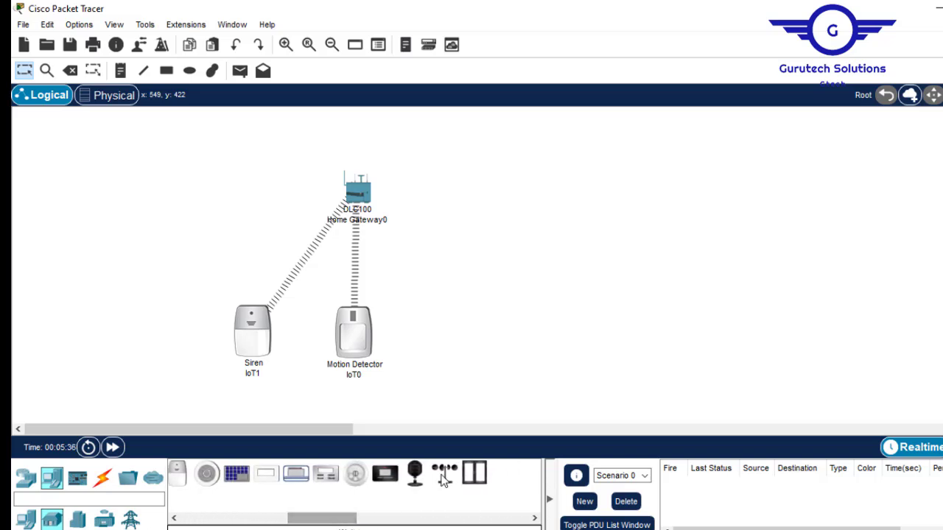
pyautogui.click(412, 477)
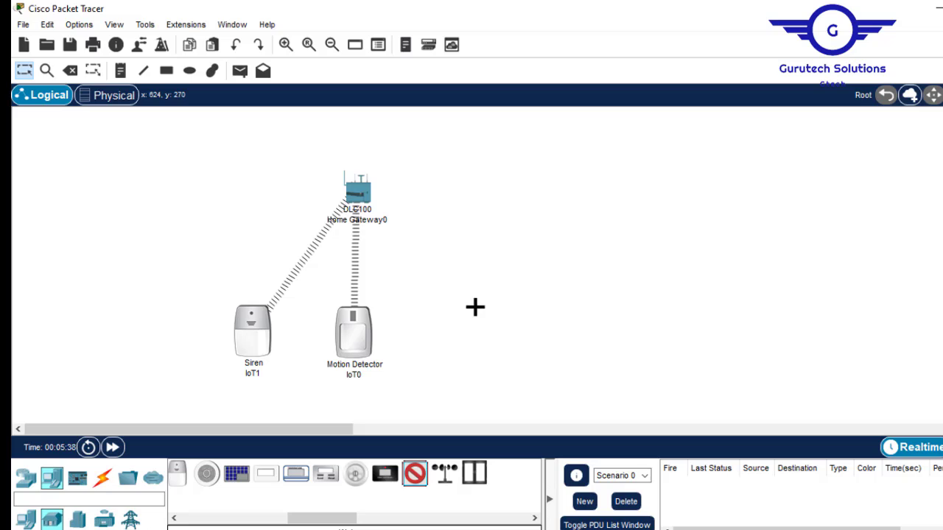
pyautogui.click(476, 307)
pyautogui.moveTo(490, 301); pyautogui.dragTo(494, 317)
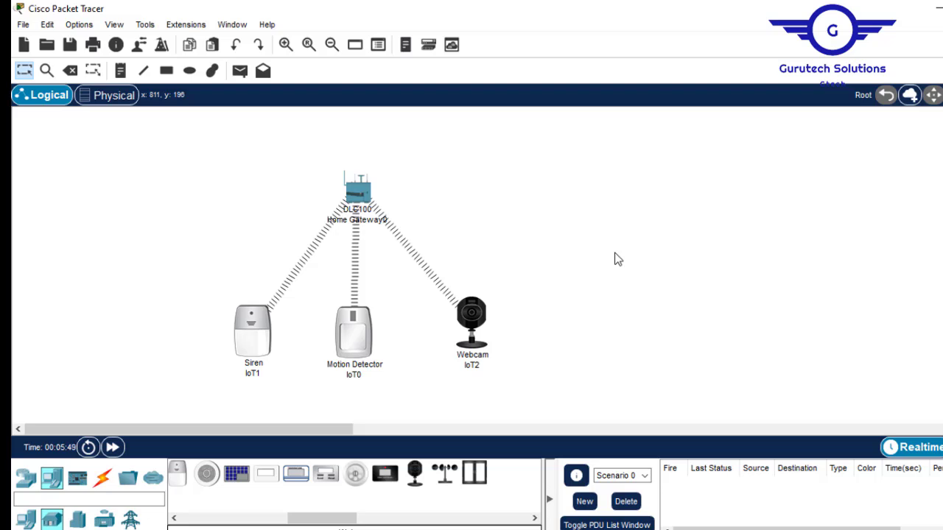
# Place a Tablet PC from the end devices to the upper right of the home gateway
pyautogui.click(50, 487)
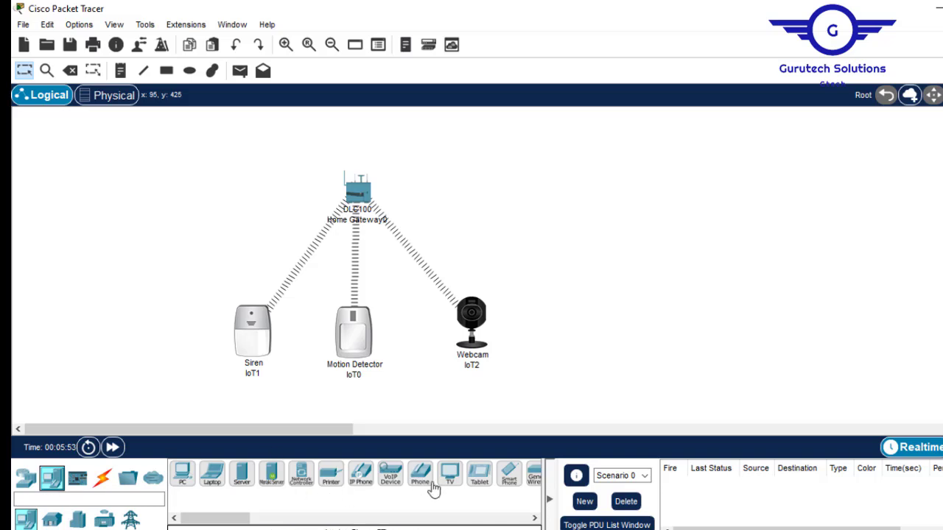
pyautogui.click(479, 477)
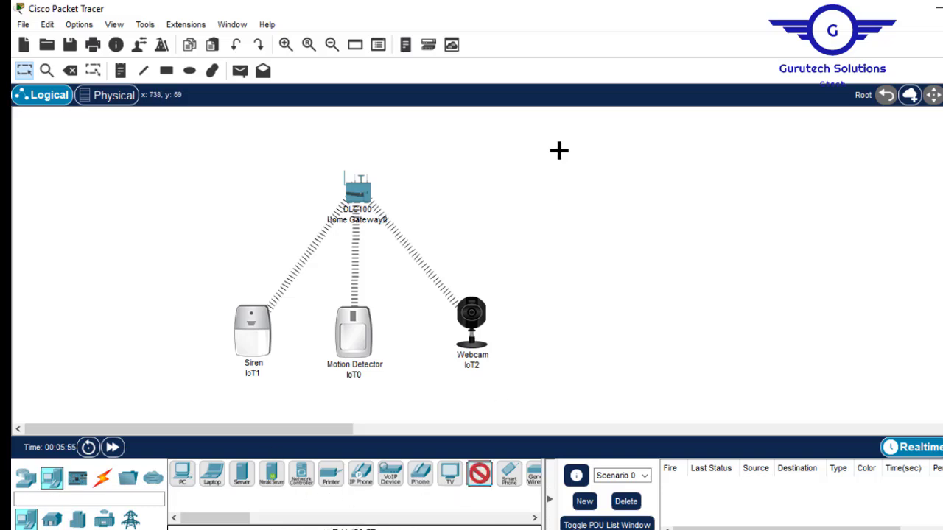
pyautogui.click(558, 150)
pyautogui.moveTo(516, 129); pyautogui.dragTo(656, 204)
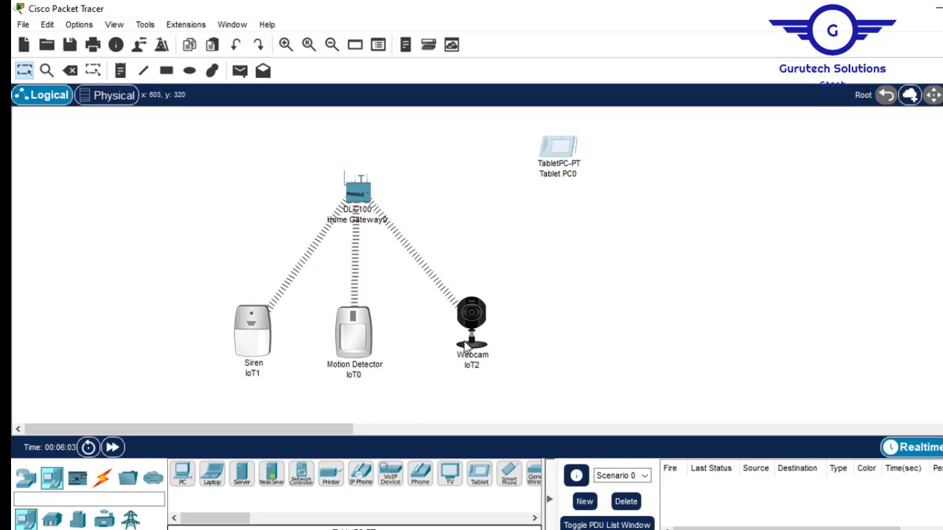
# Rename the siren as SIREN, the motion detector as MOTION-DETECTOR and the webcam as CCTV
pyautogui.click(254, 376)
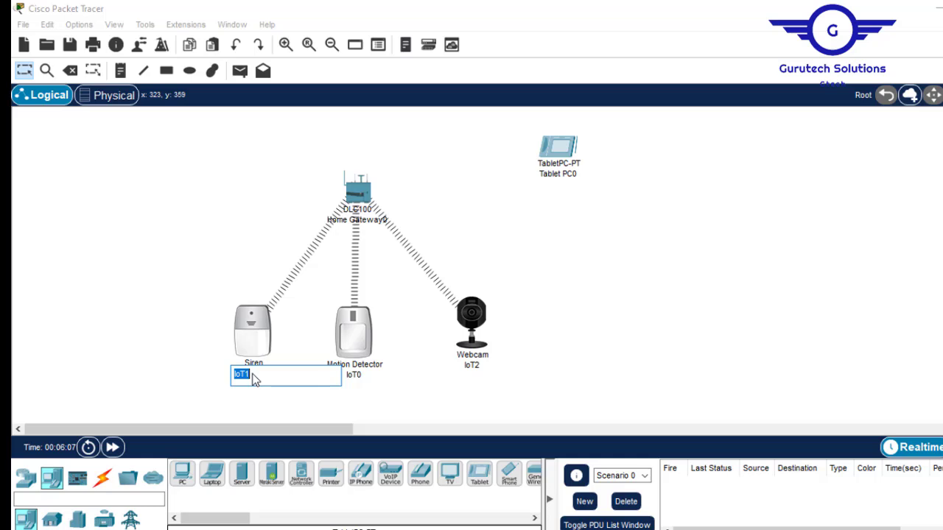
pyautogui.write('SIREN')
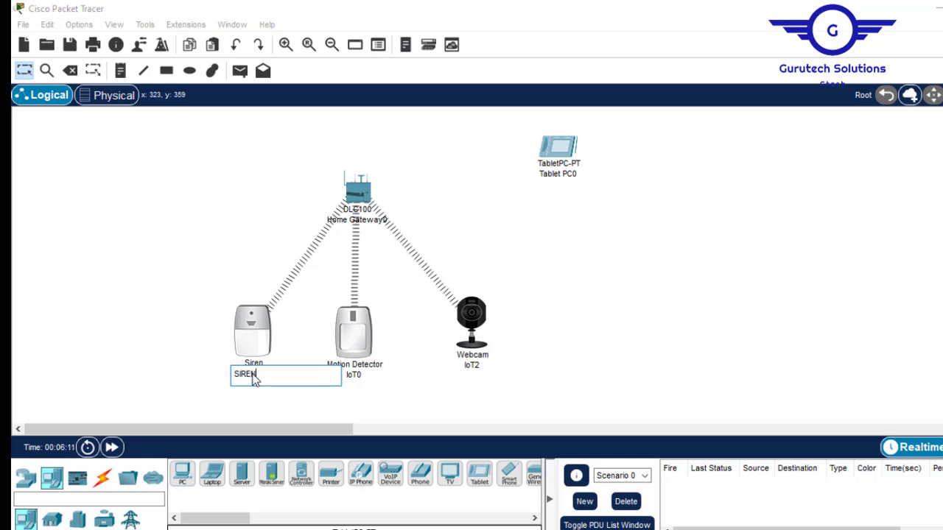
pyautogui.click(355, 377)
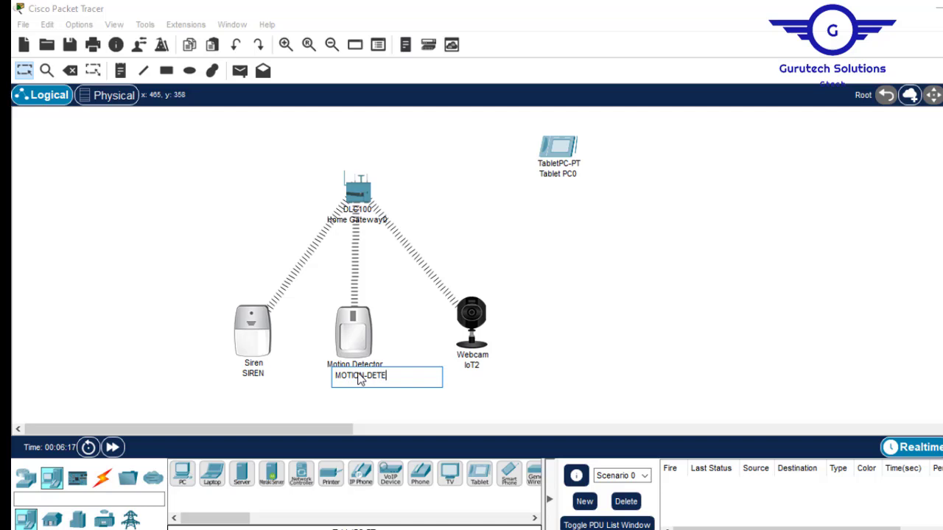
pyautogui.click(473, 365)
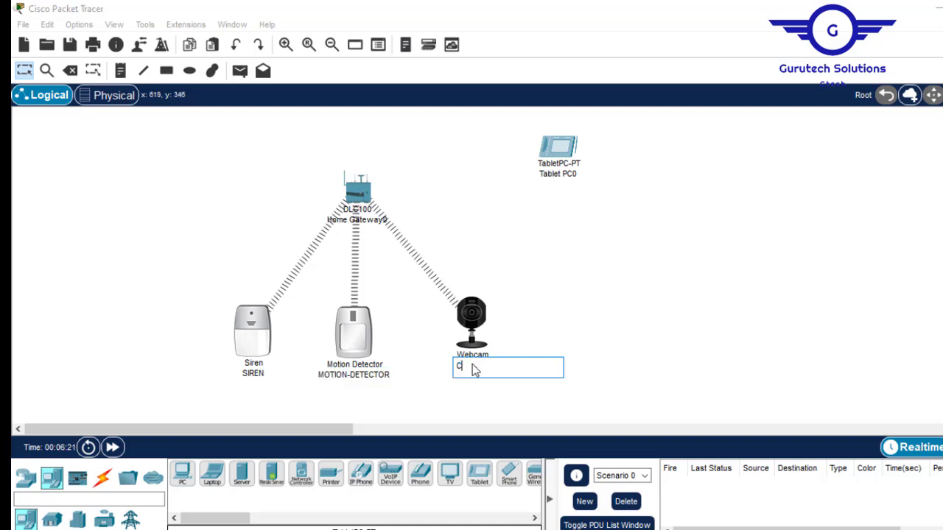
pyautogui.click(636, 288)
# Rename the tablet PC as Controller-Tablet
pyautogui.doubleClick(558, 177)
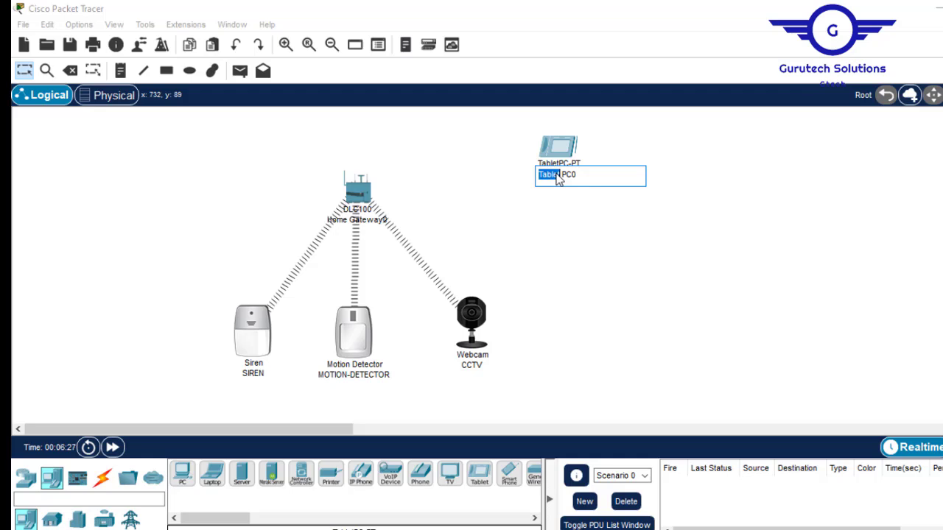
pyautogui.click(558, 179)
pyautogui.write('Controlle')
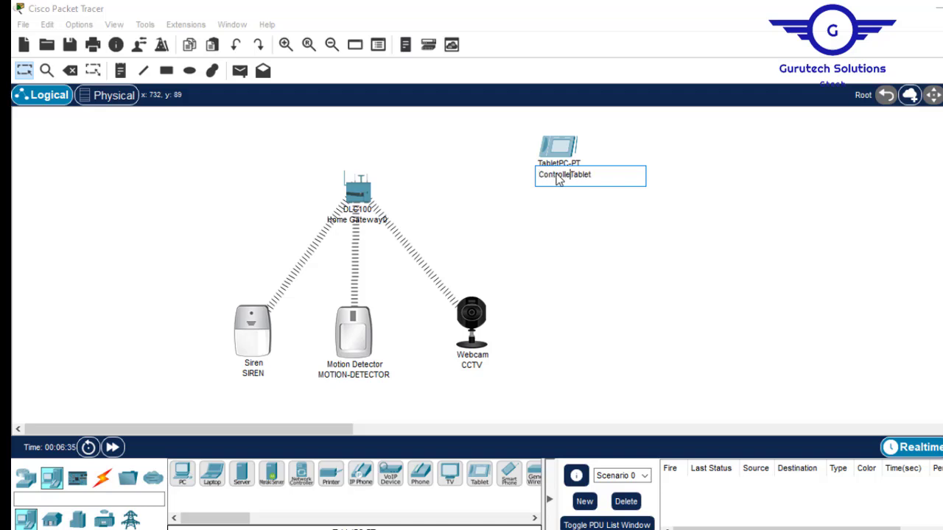
pyautogui.click(661, 241)
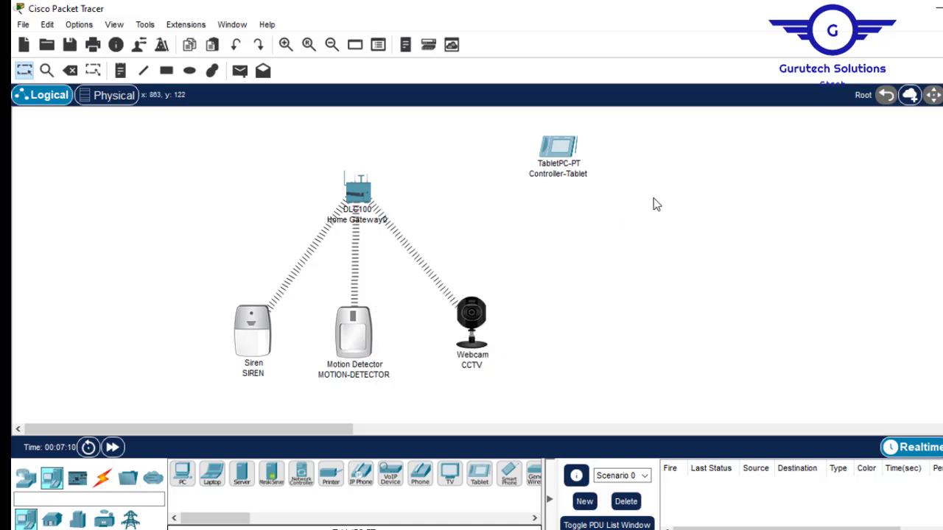
# Copy the SSID from the home gateway's wireless settings and close its window
pyautogui.click(359, 191)
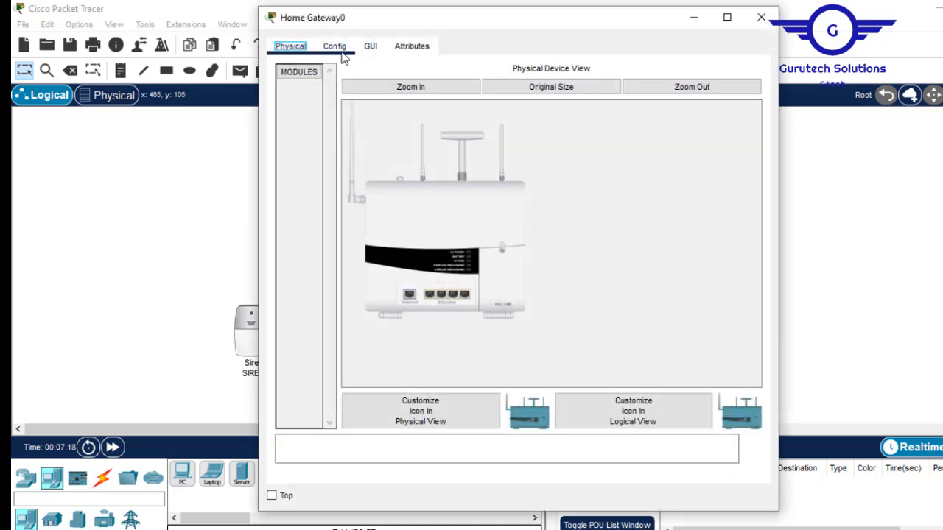
pyautogui.click(341, 50)
pyautogui.click(344, 159)
pyautogui.click(646, 94)
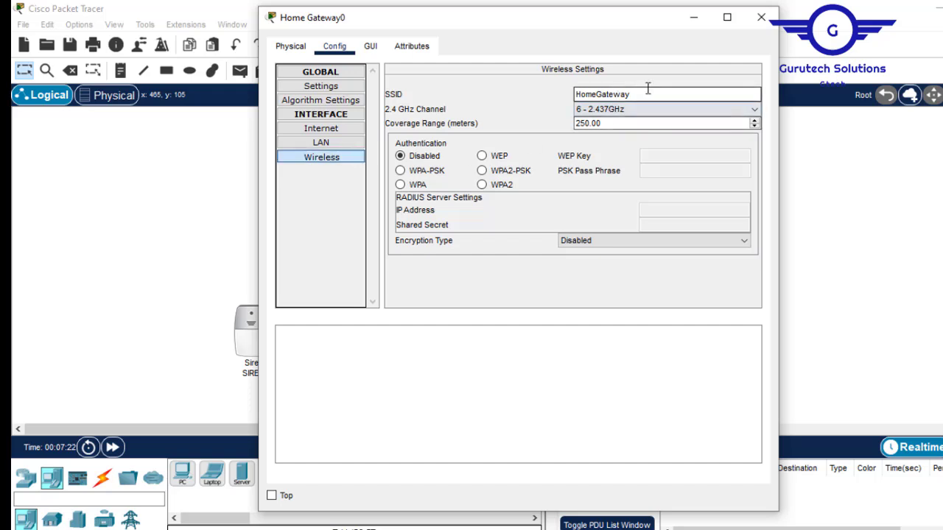
pyautogui.doubleClick(601, 94)
pyautogui.hotkey('ctrl', 'c')
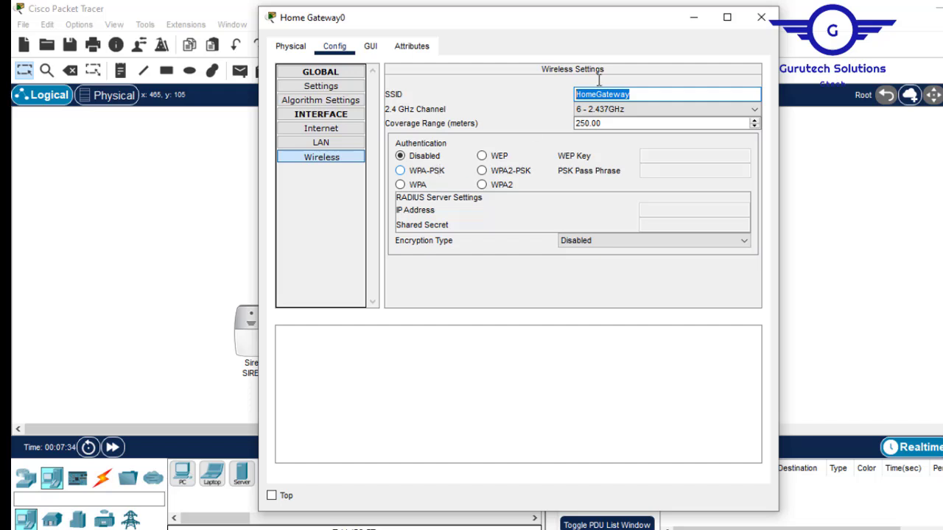
pyautogui.click(761, 16)
# Set the SSID of the Controller-Tablet's Wireless0 interface to HomeGateway
pyautogui.click(558, 147)
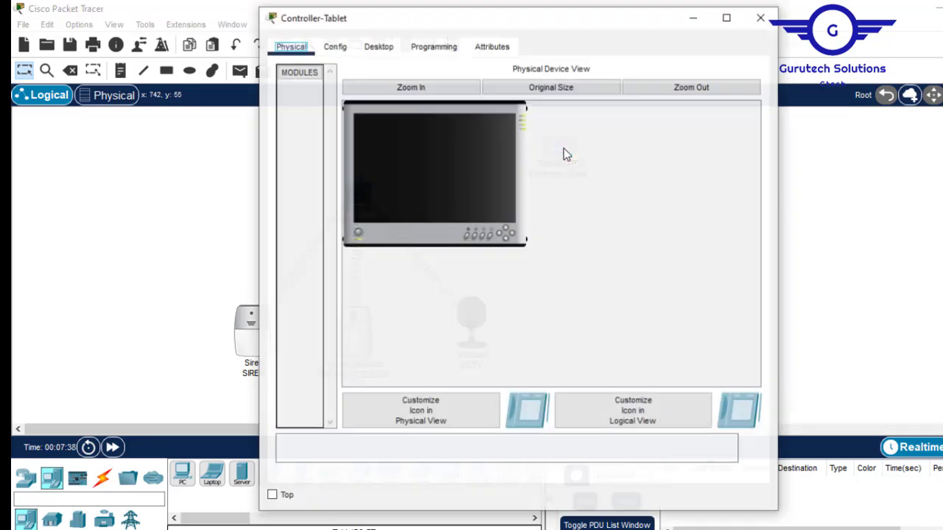
pyautogui.click(336, 46)
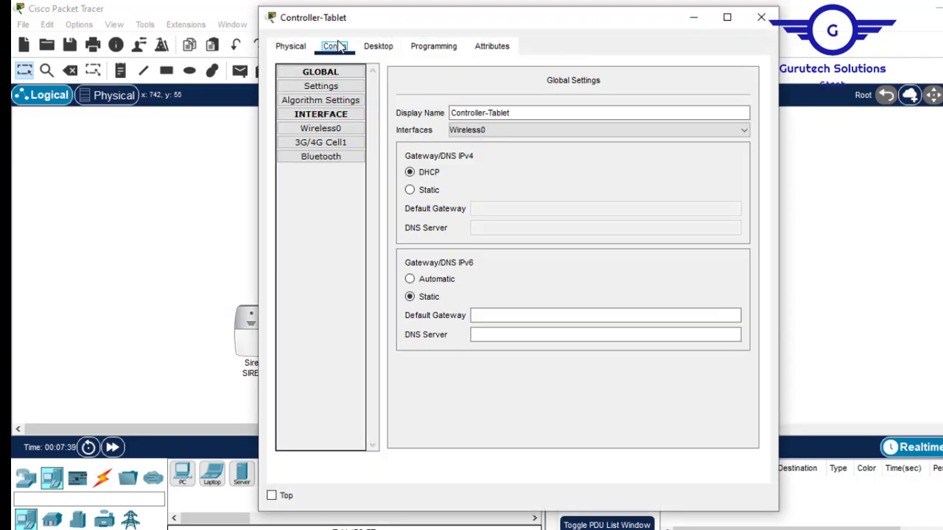
pyautogui.click(325, 129)
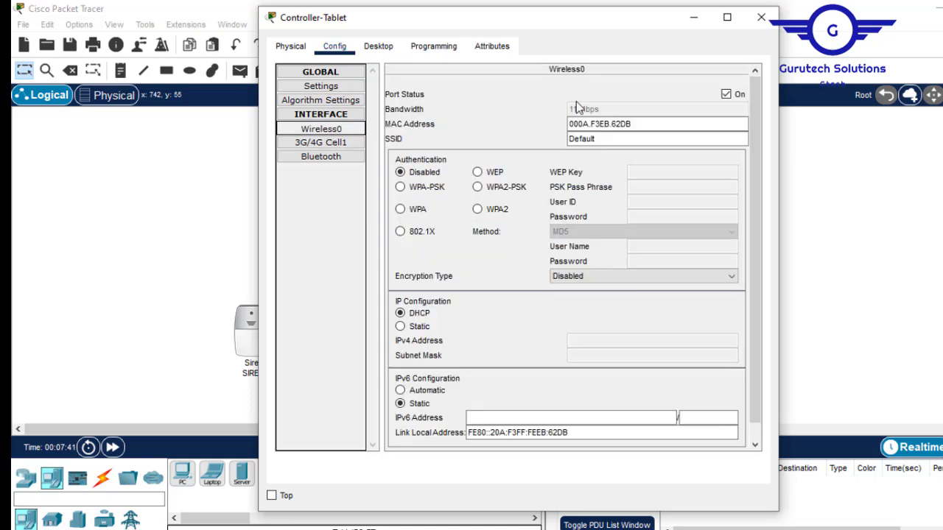
pyautogui.moveTo(611, 136); pyautogui.dragTo(509, 141)
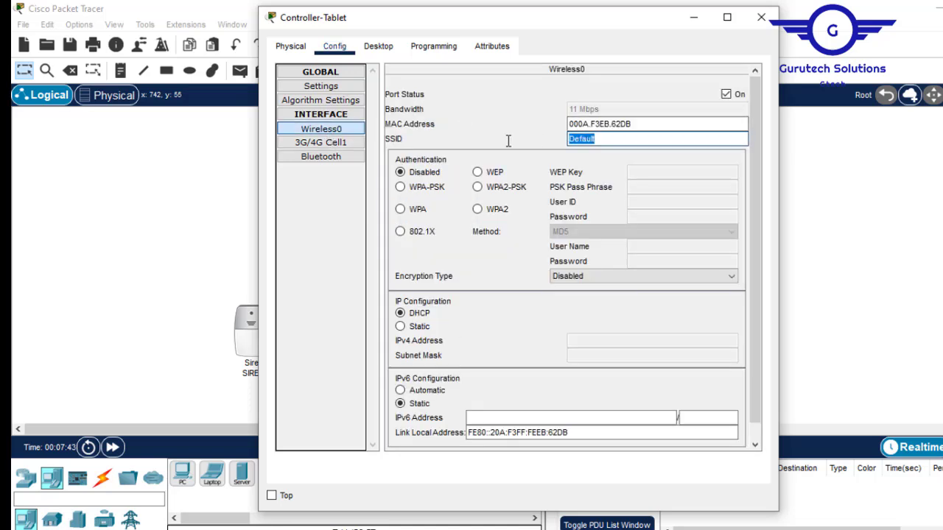
pyautogui.hotkey('ctrl', 'v')
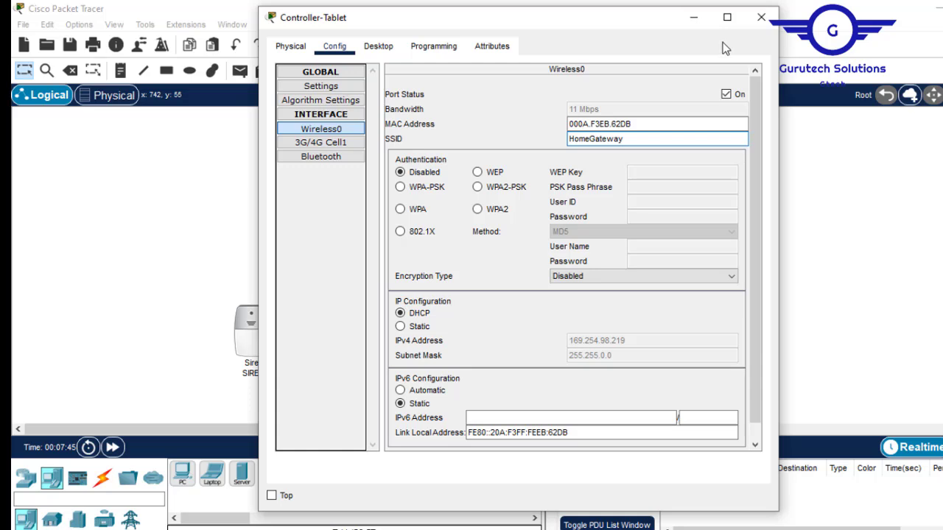
# Close the Controller-Tablet window and set the SIREN's IoT server to Home Gateway, closing its window as well
pyautogui.click(761, 18)
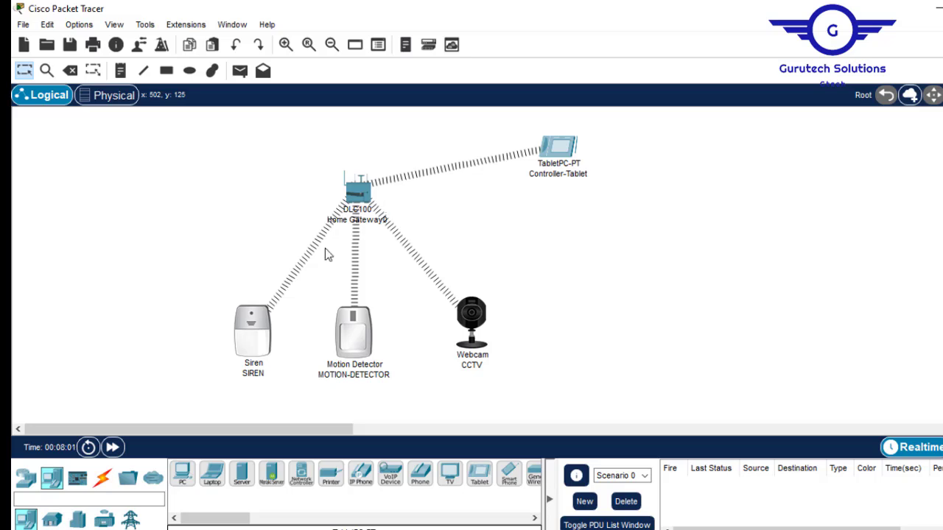
pyautogui.keyDown('alt'); pyautogui.click(247, 341); pyautogui.keyUp('alt')
pyautogui.click(247, 341)
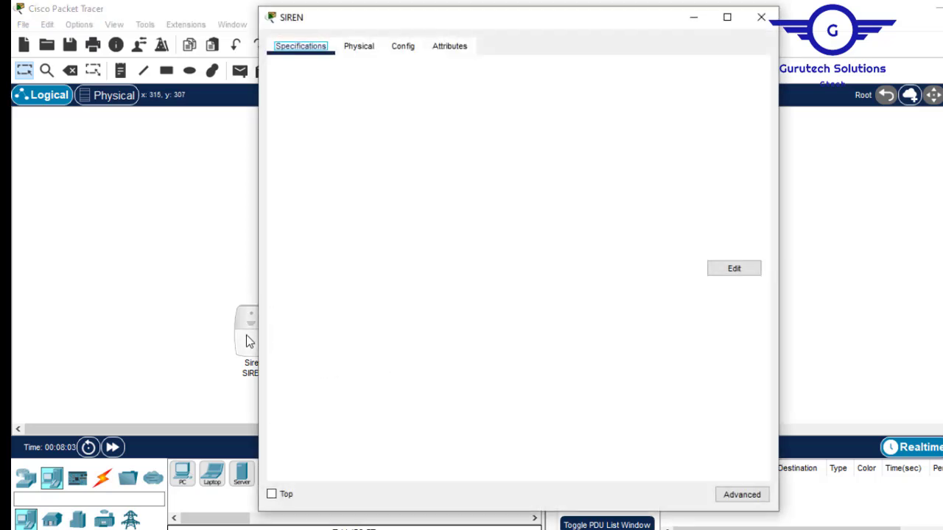
pyautogui.click(374, 49)
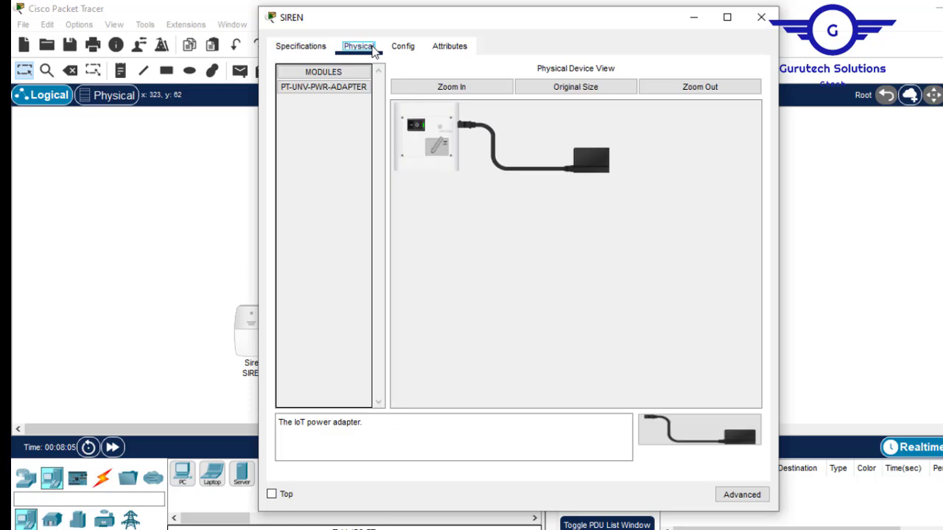
pyautogui.click(414, 46)
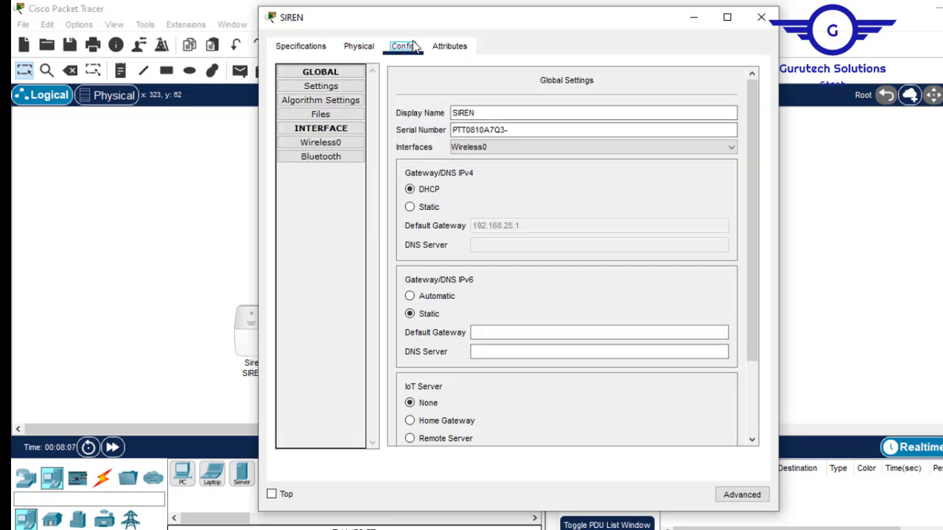
pyautogui.moveTo(754, 263); pyautogui.dragTo(766, 342)
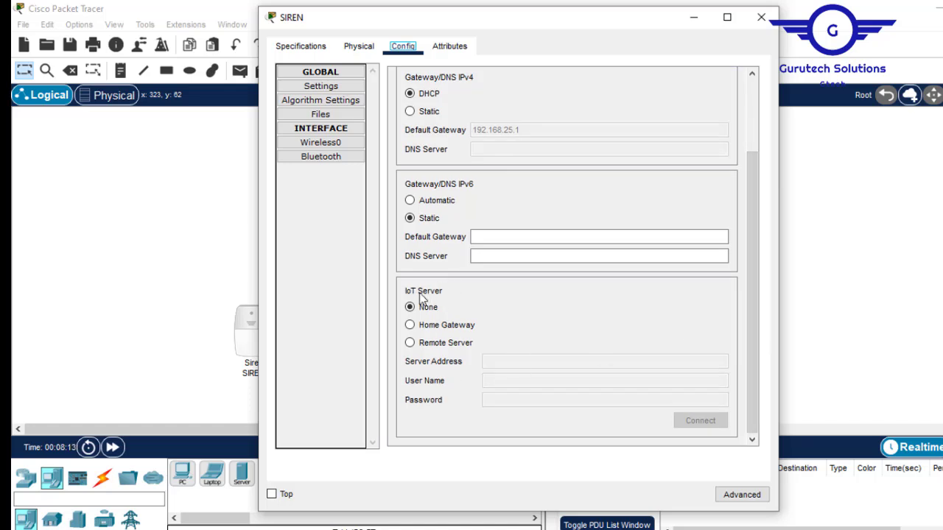
pyautogui.click(442, 329)
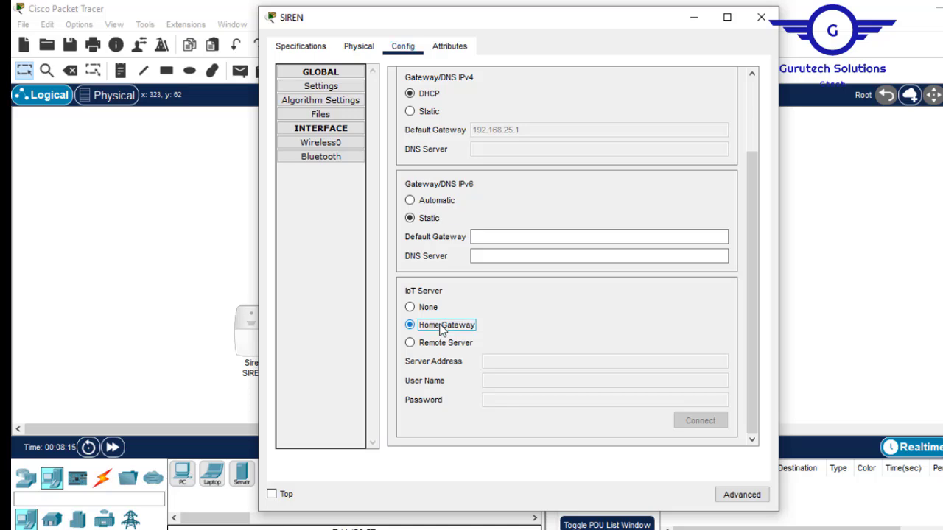
pyautogui.click(761, 17)
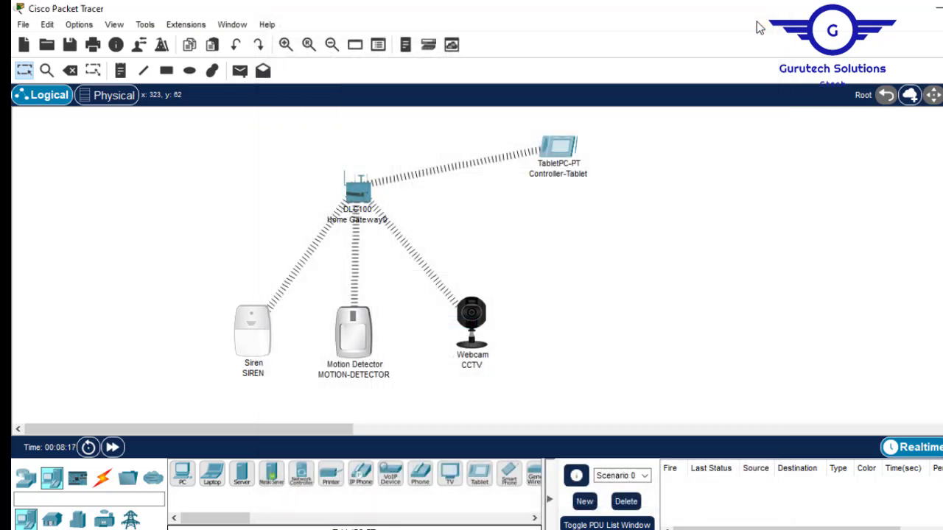
# Set the MOTION-DETECTOR's IoT server to Home Gateway and close its window
pyautogui.click(353, 341)
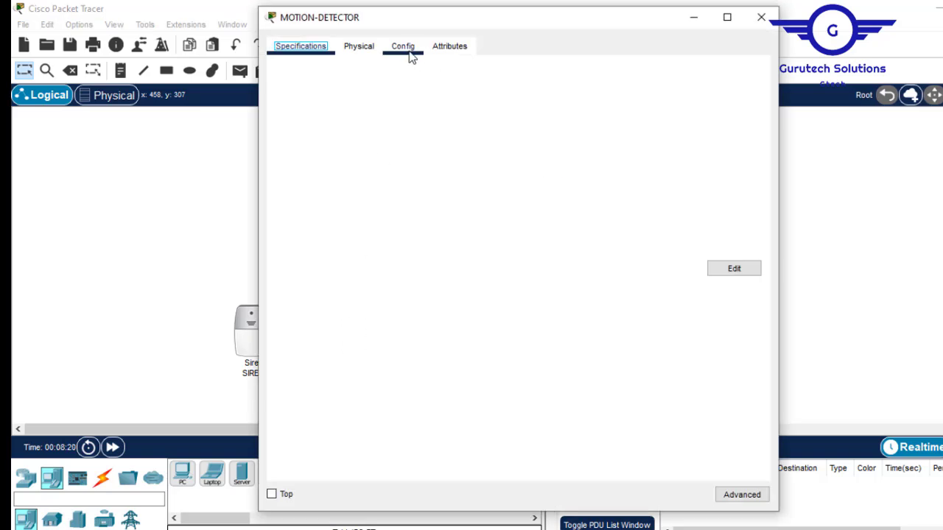
pyautogui.click(411, 53)
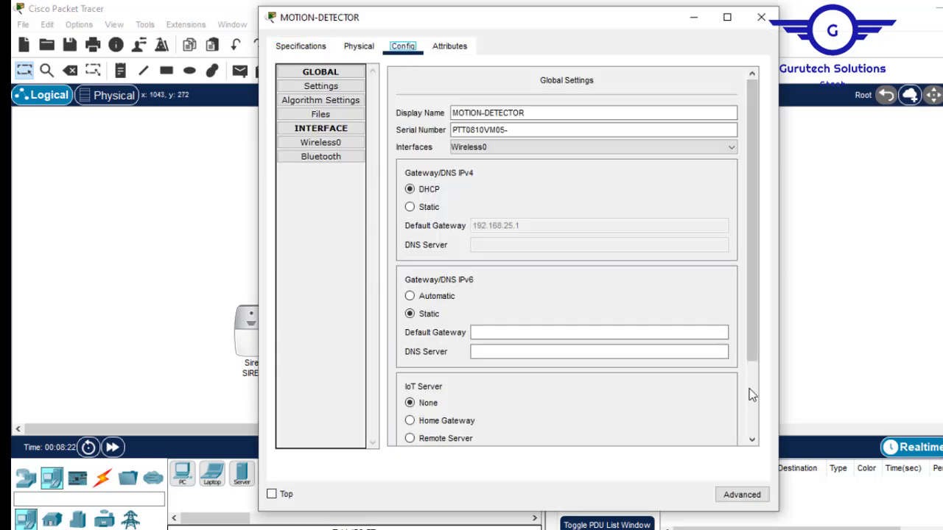
pyautogui.scroll(-3, 752, 395)
pyautogui.click(445, 330)
pyautogui.click(761, 17)
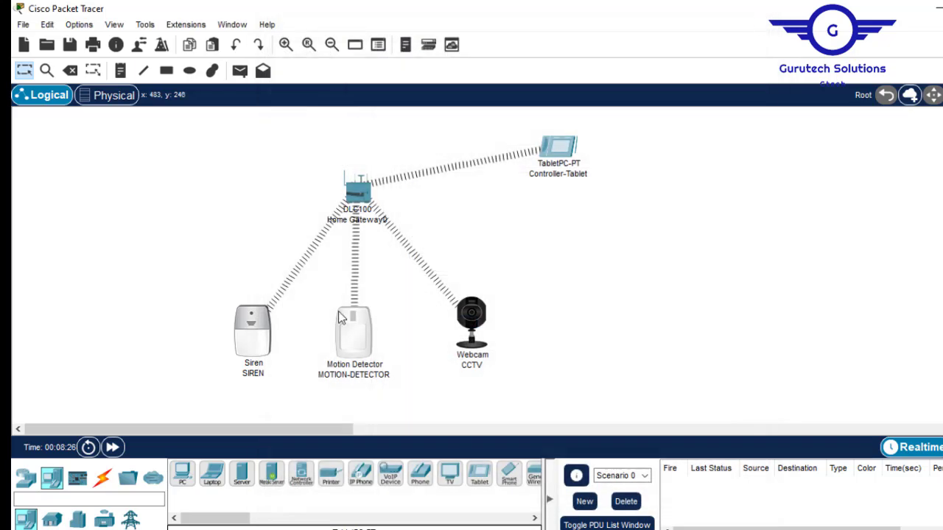
# Set the CCTV webcam's IoT server to Home Gateway and close its window
pyautogui.click(473, 315)
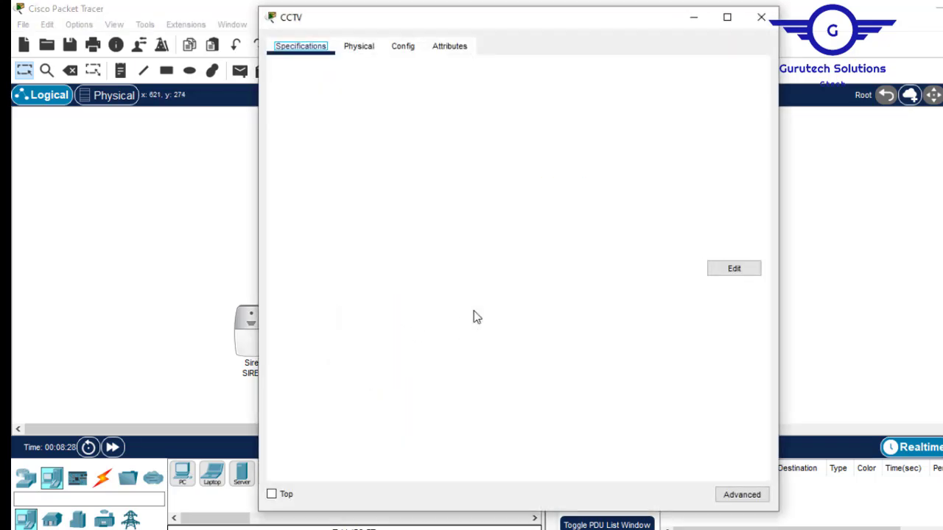
pyautogui.click(403, 47)
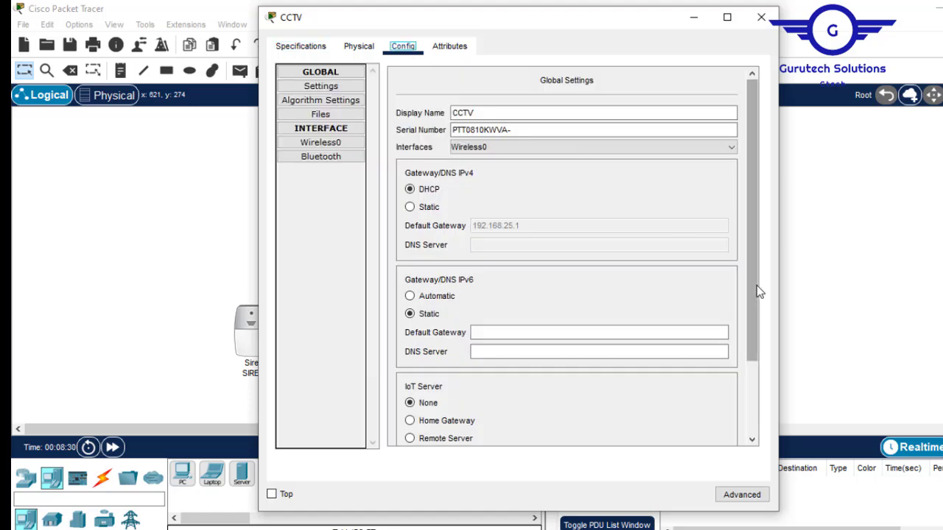
pyautogui.scroll(-2, 751, 379)
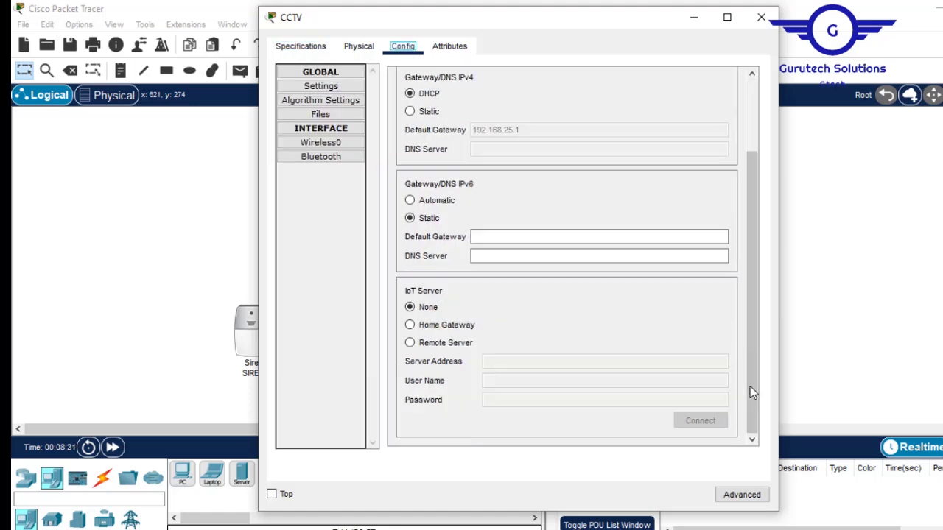
pyautogui.click(438, 326)
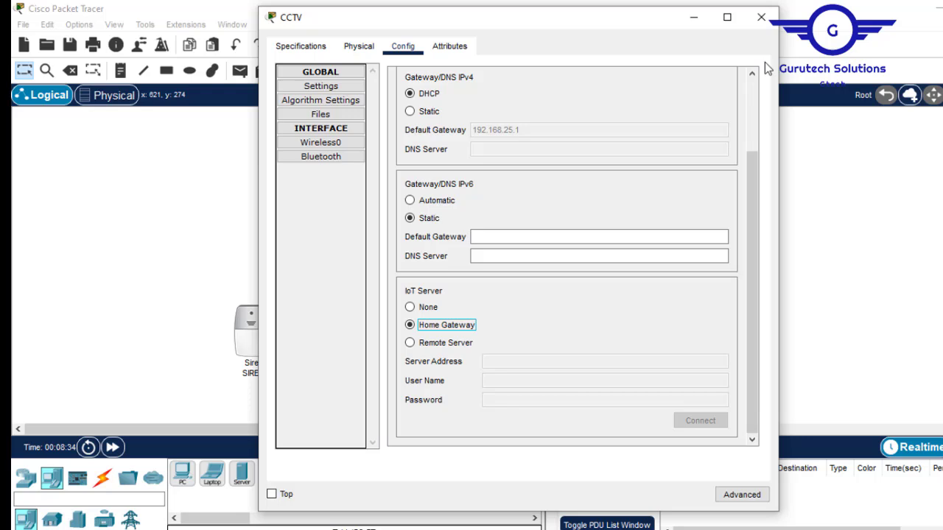
pyautogui.click(761, 17)
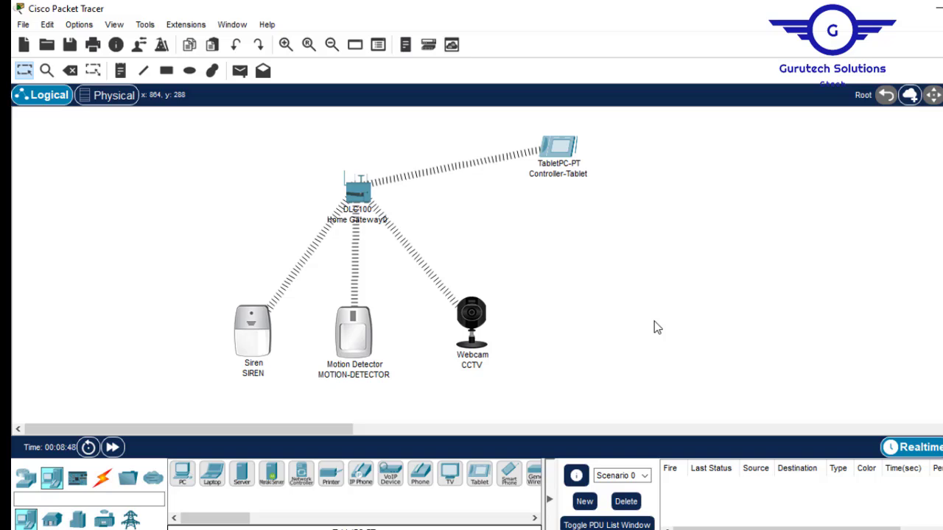
pyautogui.moveTo(377, 330)
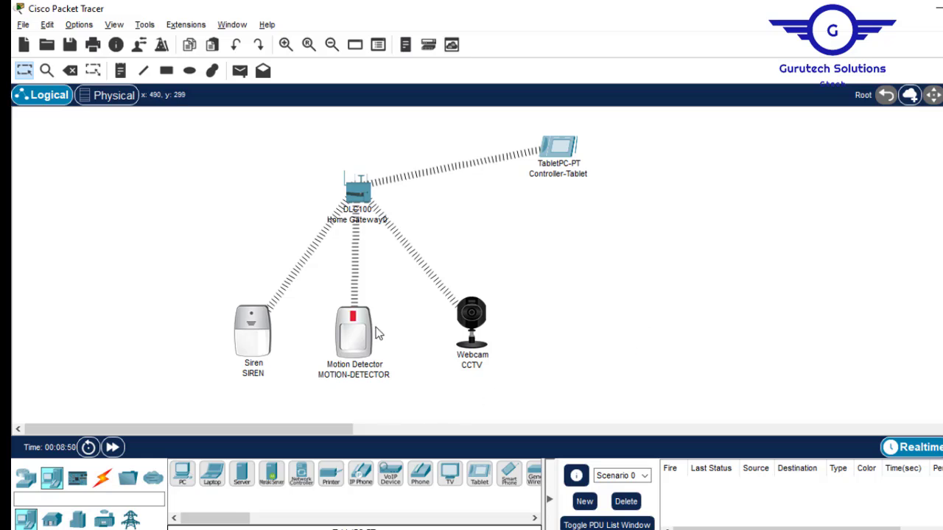
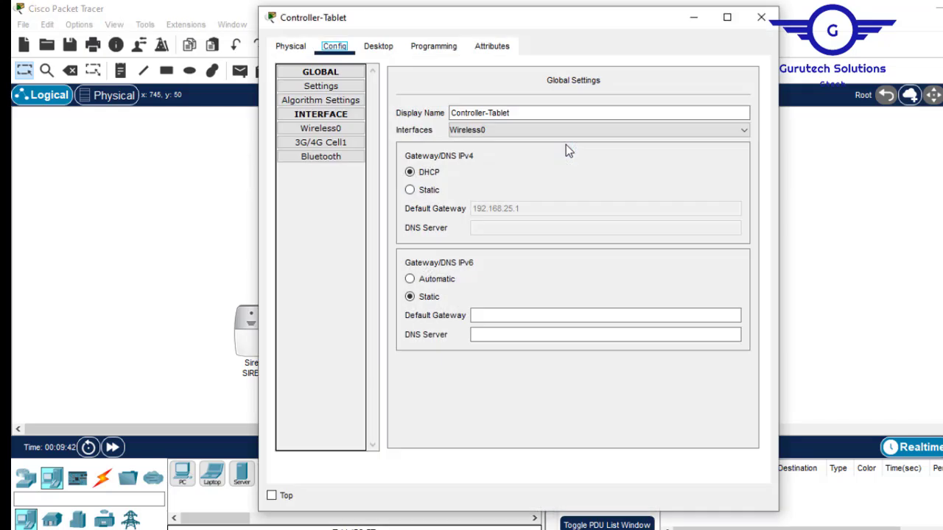
pyautogui.click(379, 50)
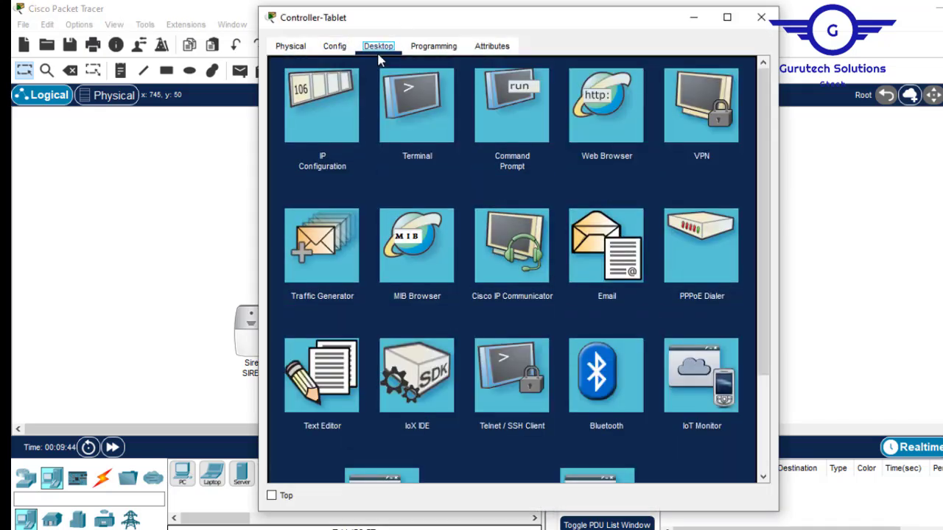
pyautogui.click(761, 16)
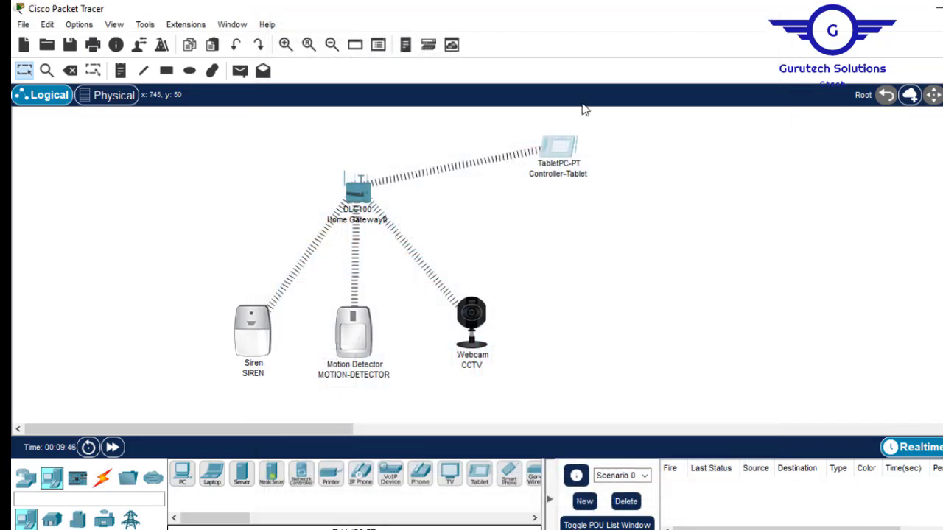
pyautogui.click(572, 155)
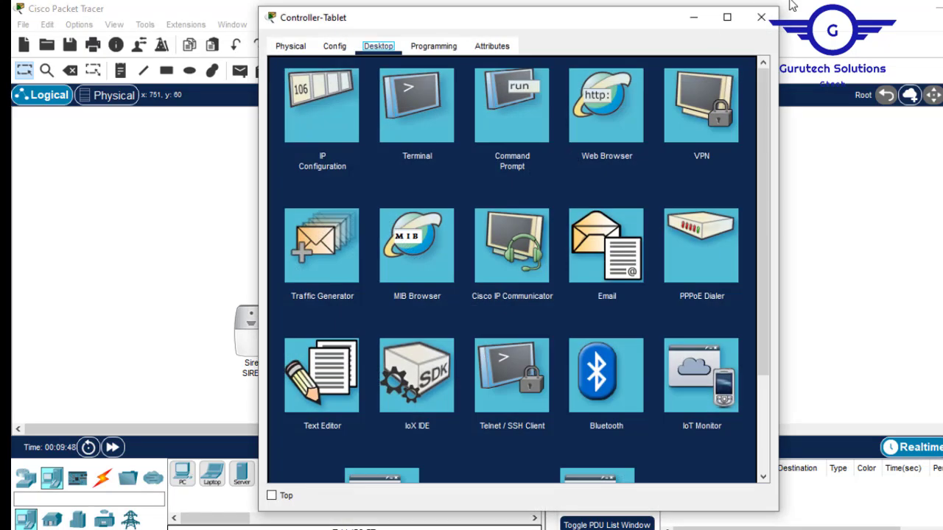
pyautogui.click(763, 16)
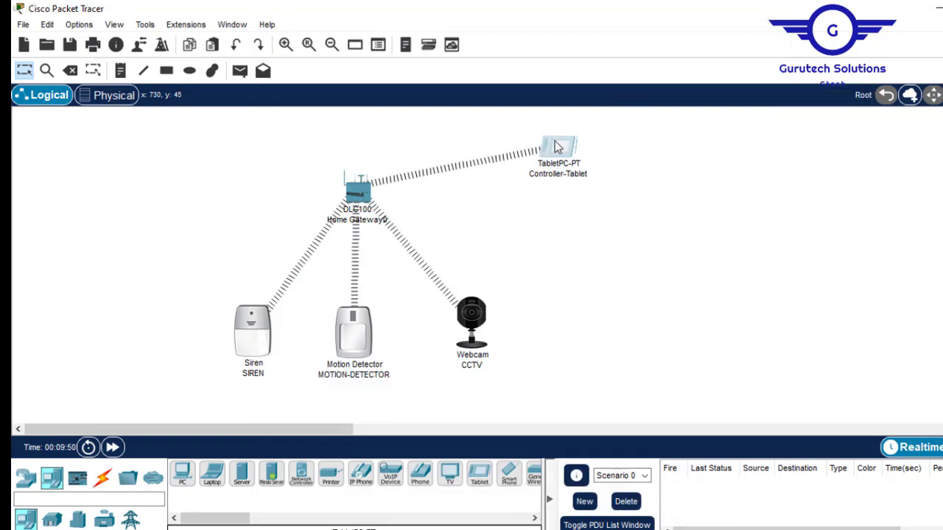
pyautogui.moveTo(558, 148)
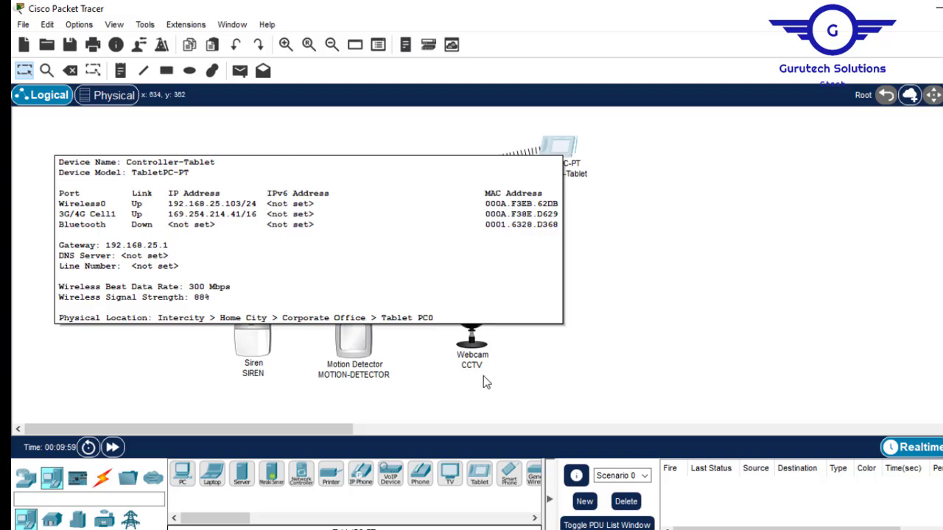
pyautogui.moveTo(358, 333)
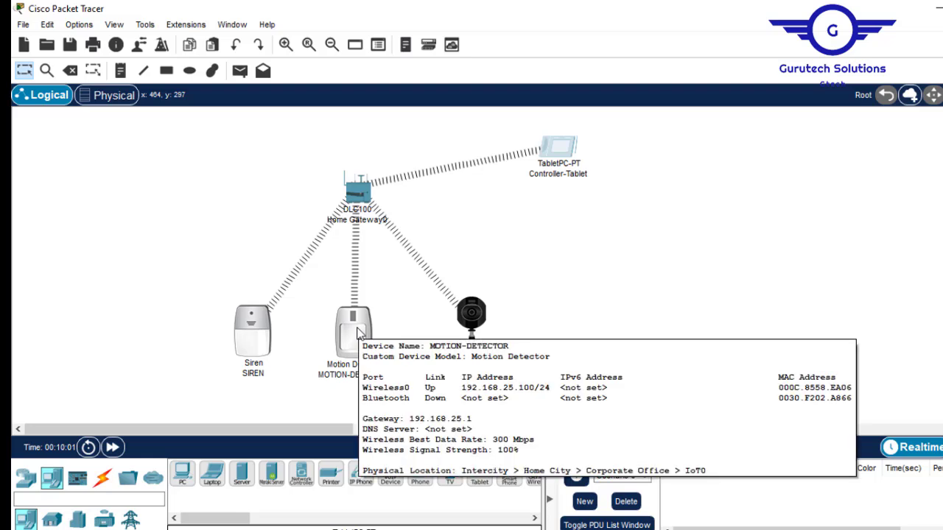
pyautogui.moveTo(249, 324)
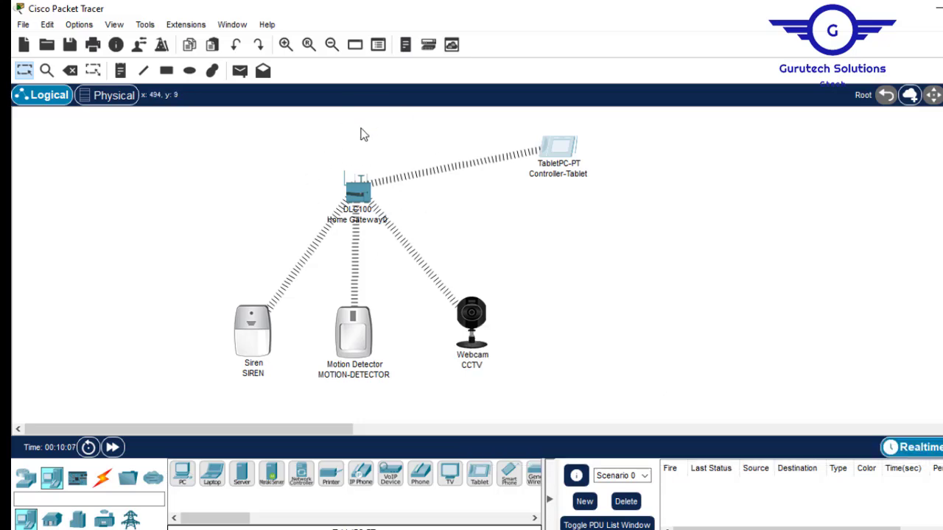
# Open the IoT Monitor on the Controller-Tablet and move its window aside to uncover the siren and motion detector
pyautogui.click(565, 146)
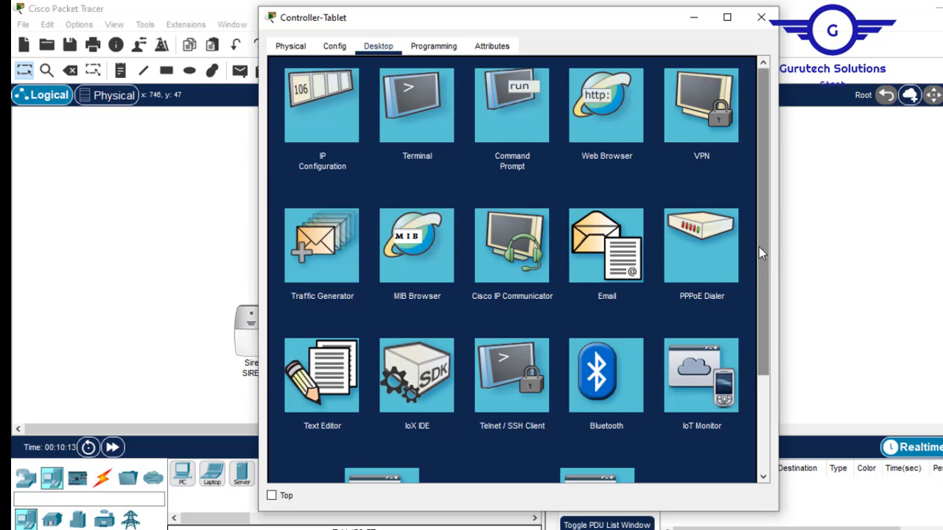
pyautogui.moveTo(762, 249); pyautogui.dragTo(768, 320)
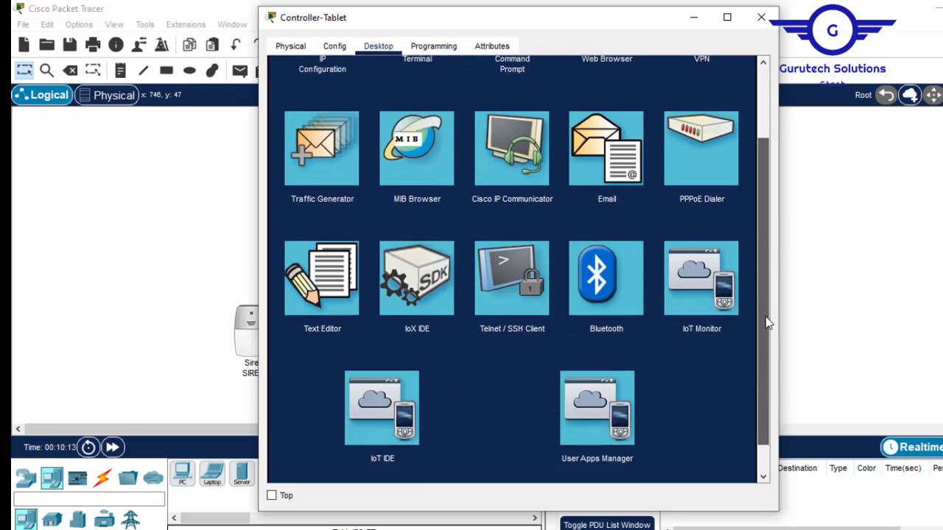
pyautogui.click(704, 271)
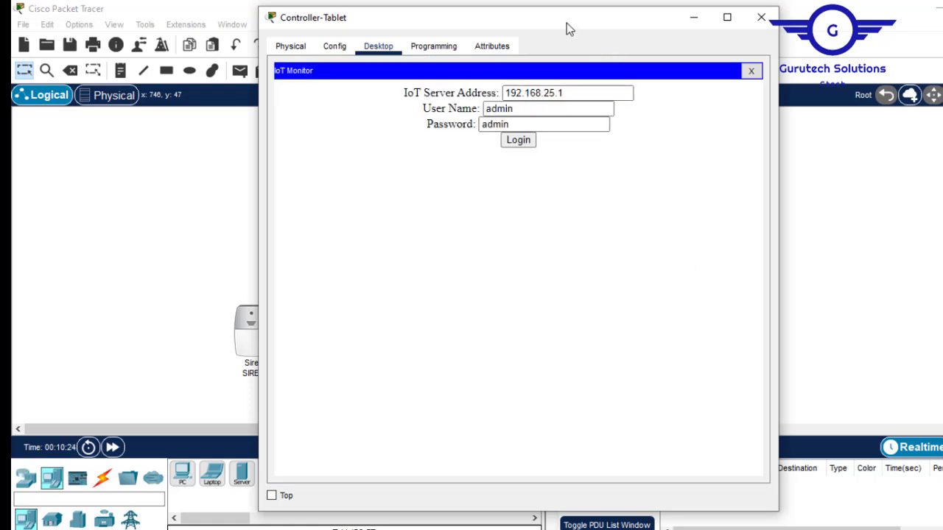
pyautogui.moveTo(567, 22); pyautogui.dragTo(712, 45)
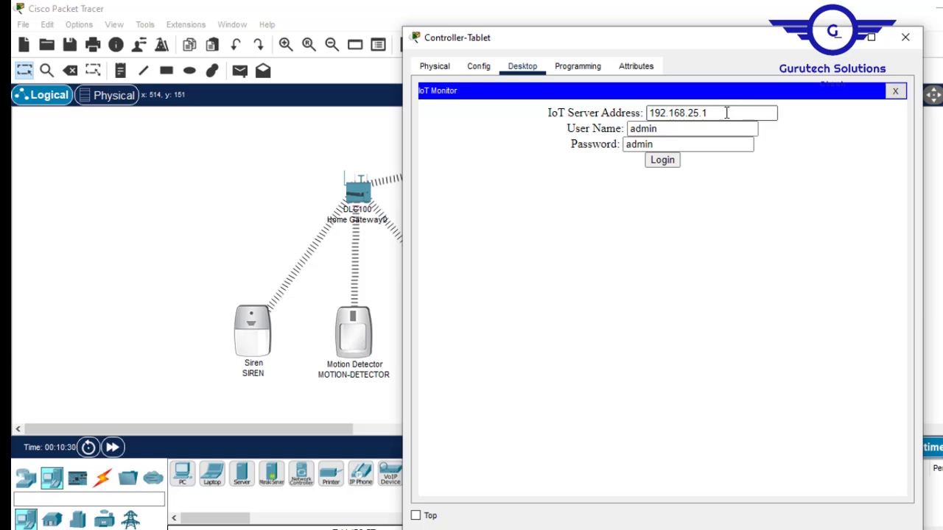
pyautogui.moveTo(727, 113); pyautogui.dragTo(639, 116)
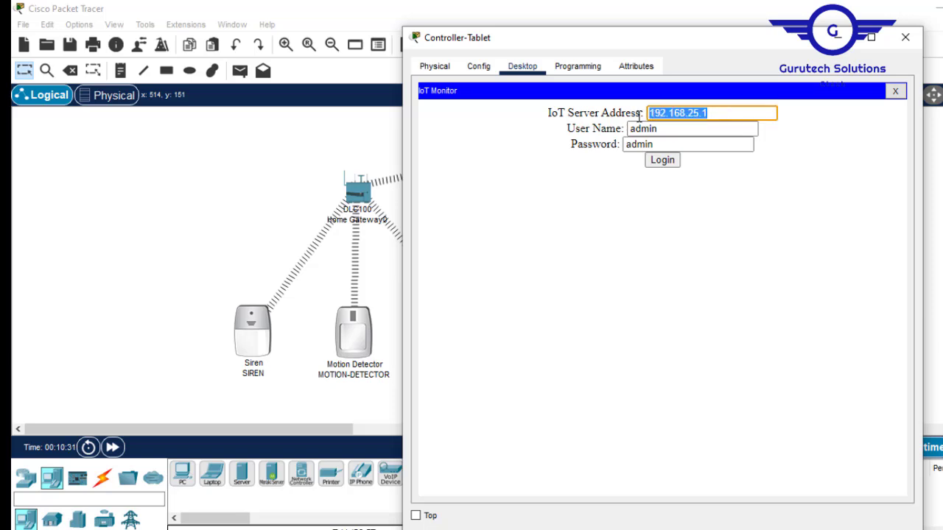
pyautogui.click(265, 147)
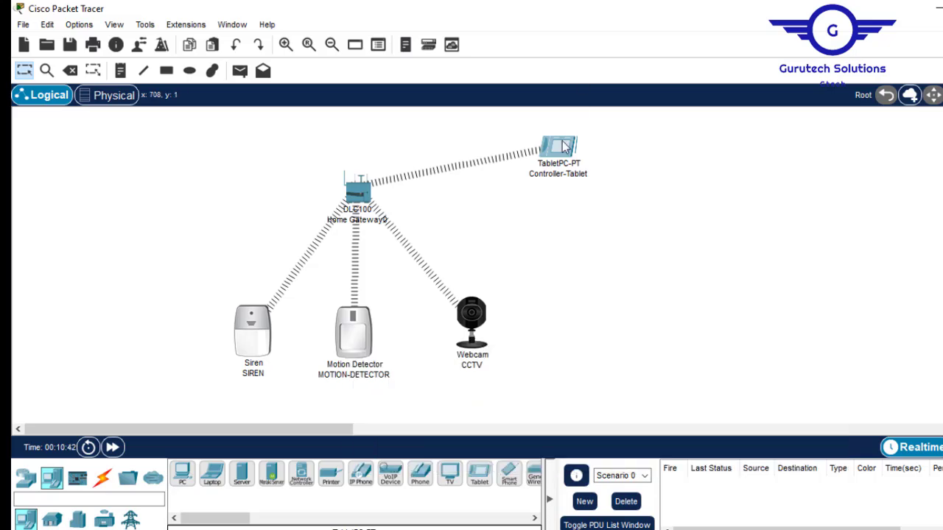
pyautogui.moveTo(556, 168)
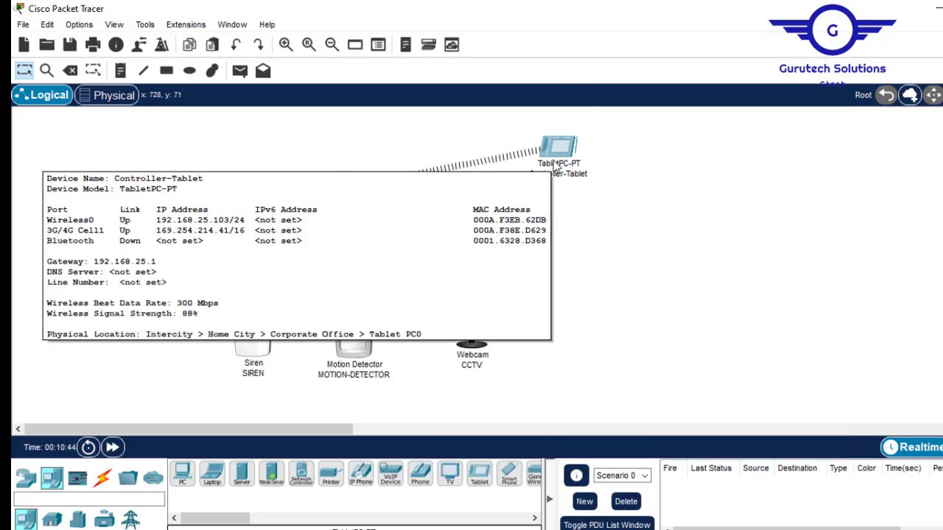
# Log in to the IoT server at 192.168.25.1 with the prefilled credentials and move the tablet window further off the topology
pyautogui.click(562, 142)
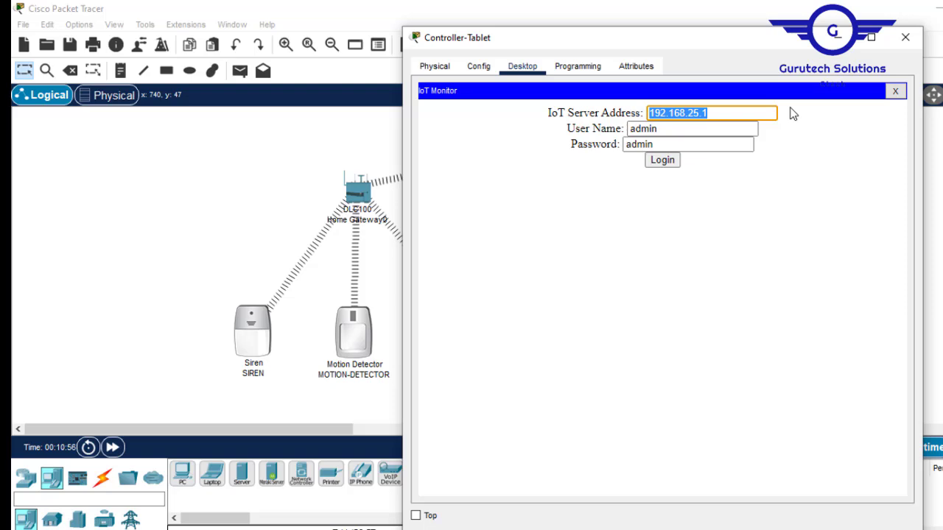
pyautogui.click(666, 162)
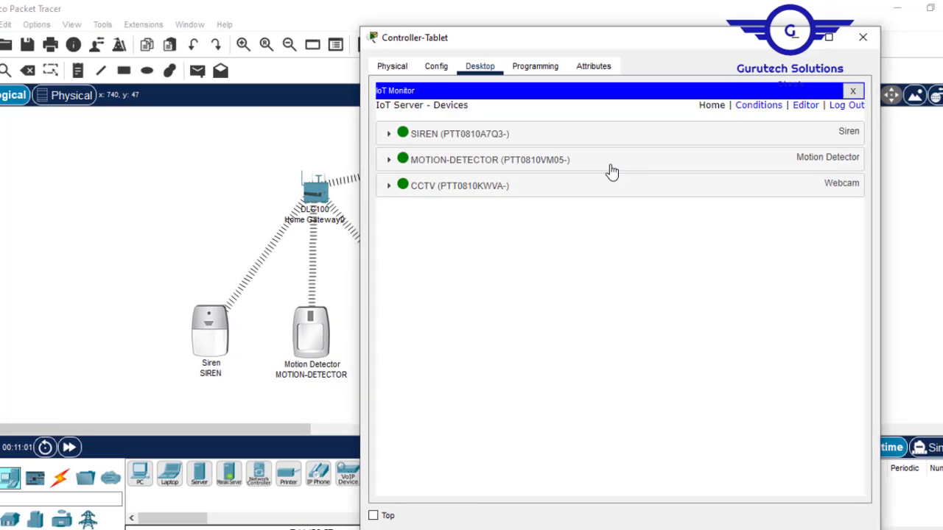
pyautogui.moveTo(605, 46); pyautogui.dragTo(663, 37)
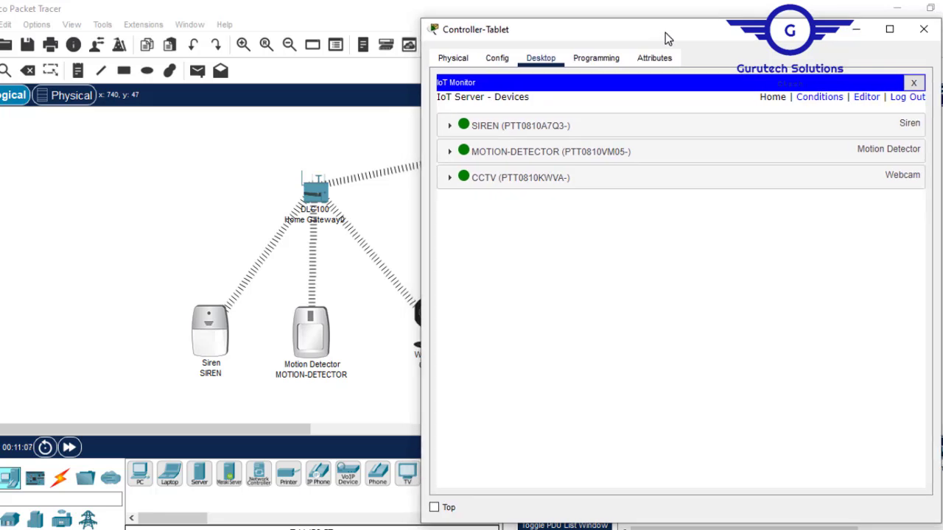
pyautogui.moveTo(663, 33)
pyautogui.mouseDown()
pyautogui.moveTo(594, 40)
pyautogui.moveTo(658, 31)
pyautogui.mouseUp()
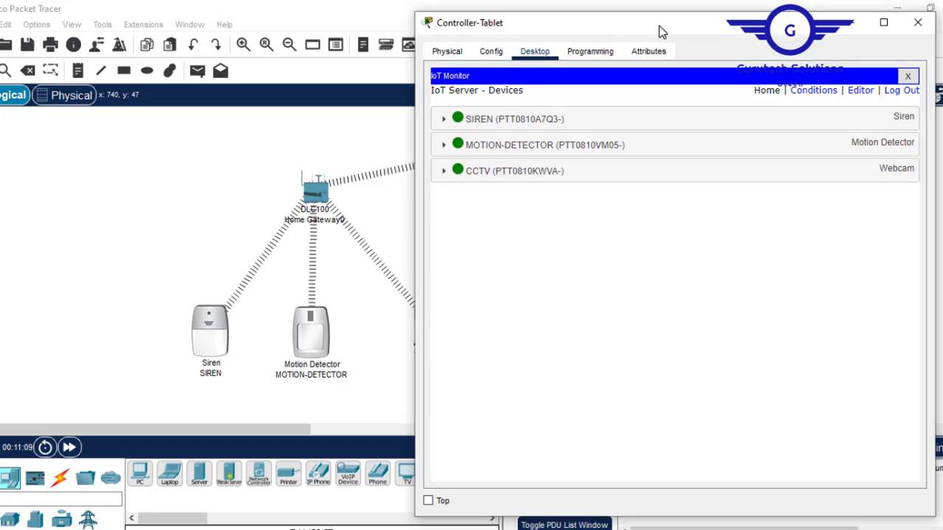
# Expand the SIREN, MOTION-DETECTOR and CCTV entries in the IoT device list and move the tablet window clear of the topology
pyautogui.click(537, 125)
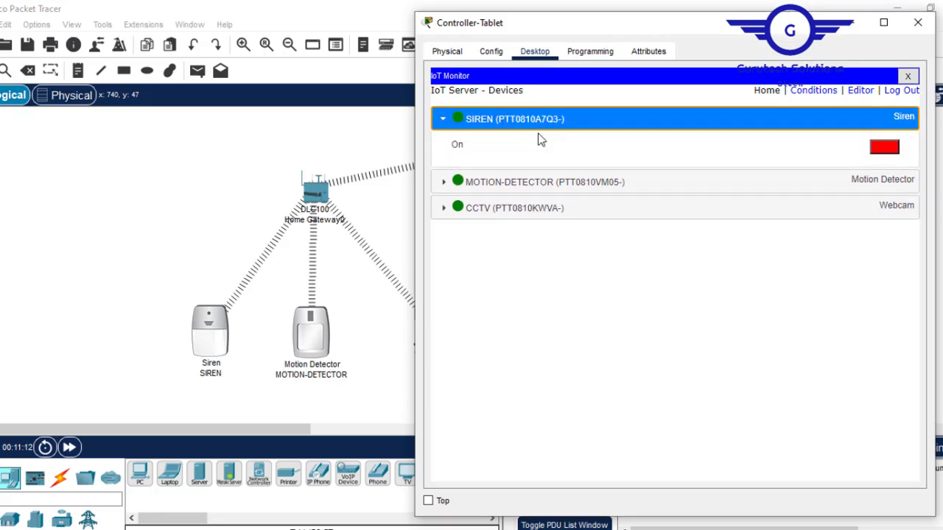
pyautogui.click(544, 182)
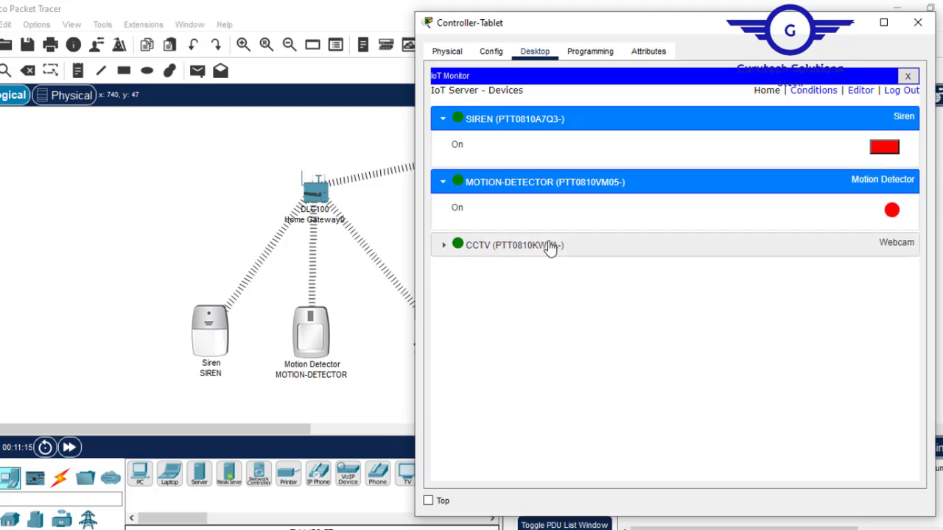
pyautogui.click(552, 247)
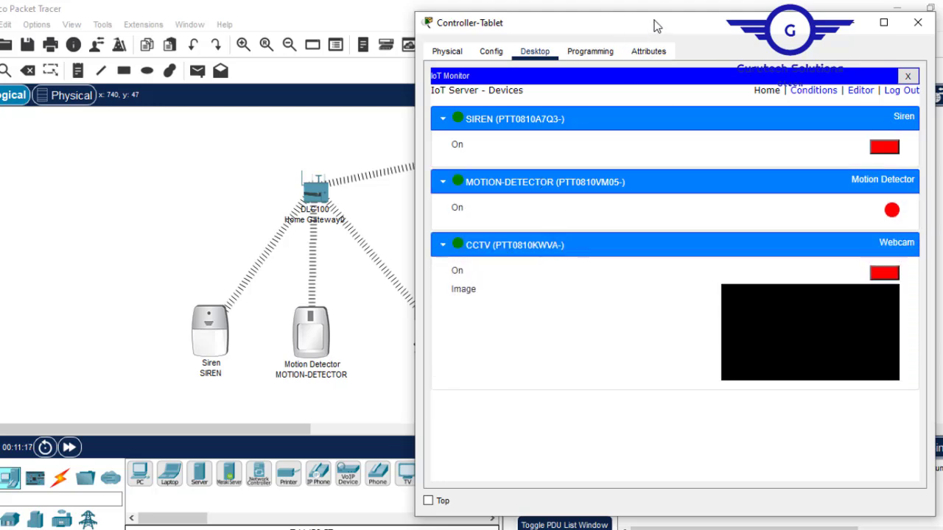
pyautogui.moveTo(656, 26)
pyautogui.mouseDown()
pyautogui.moveTo(688, 95)
pyautogui.moveTo(616, 145)
pyautogui.moveTo(733, 83)
pyautogui.moveTo(676, 81)
pyautogui.moveTo(691, 75)
pyautogui.moveTo(501, 39)
pyautogui.moveTo(305, 74)
pyautogui.moveTo(499, 200)
pyautogui.moveTo(516, 147)
pyautogui.moveTo(621, 65)
pyautogui.moveTo(675, 52)
pyautogui.moveTo(683, 58)
pyautogui.mouseUp()
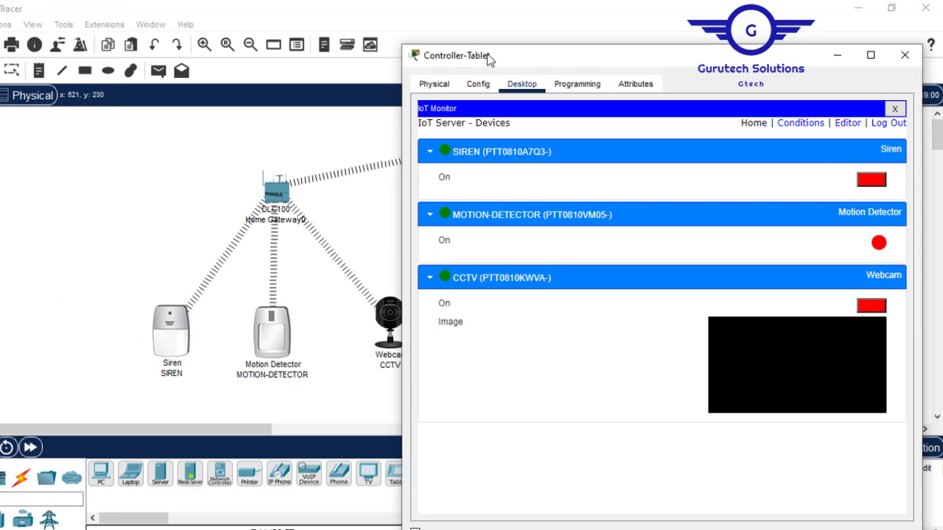
# Test remote control from the tablet by switching the siren and the CCTV webcam on and back off
pyautogui.click(874, 182)
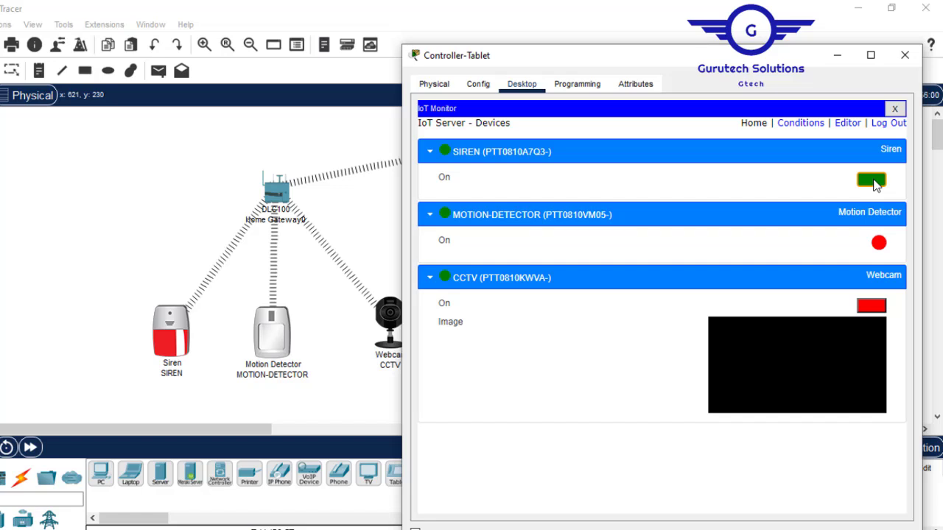
pyautogui.click(874, 309)
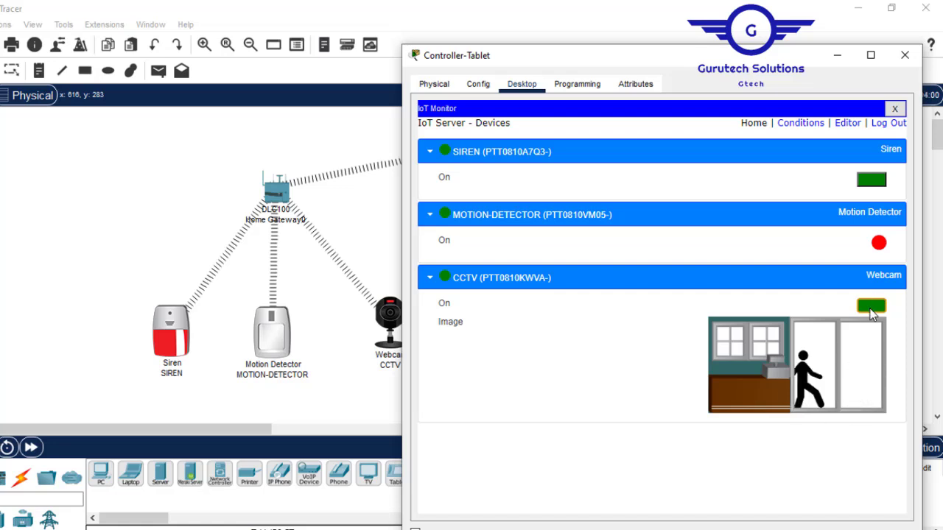
pyautogui.click(872, 181)
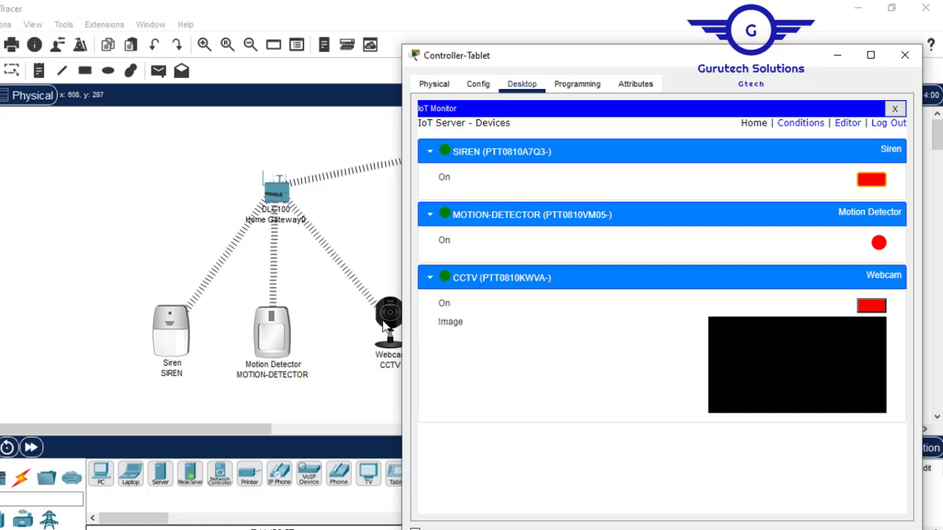
# Start a new rule named MOTIONDETECT in the IoT server's device conditions
pyautogui.moveTo(766, 55); pyautogui.dragTo(547, 49)
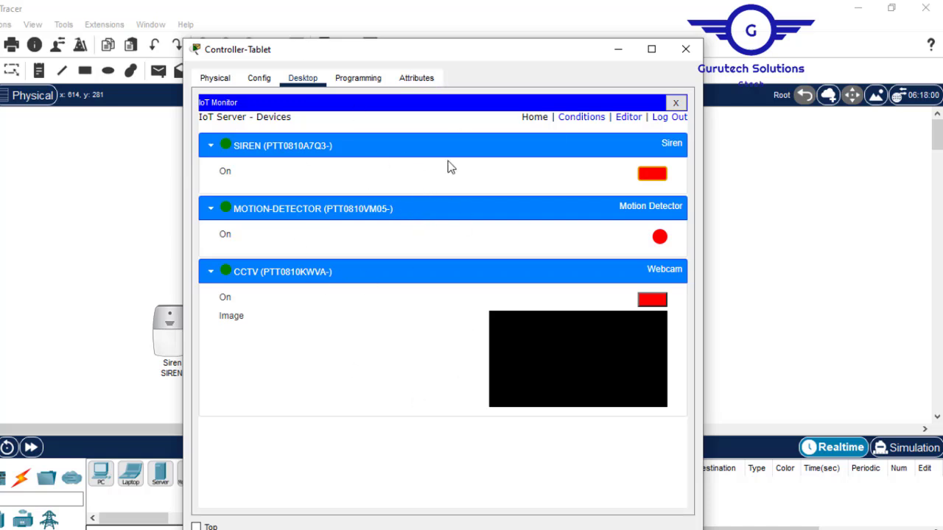
pyautogui.click(582, 118)
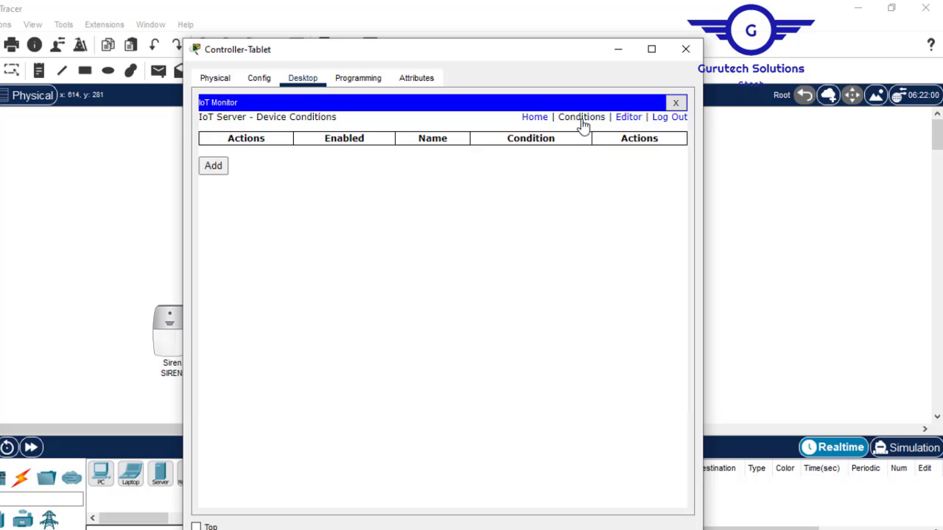
pyautogui.click(219, 165)
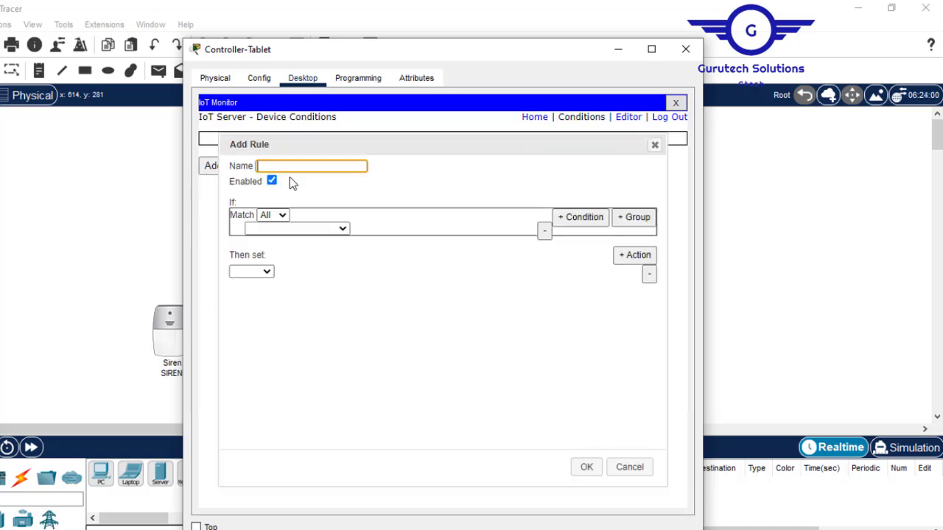
pyautogui.write('MOTIONDETECT=')
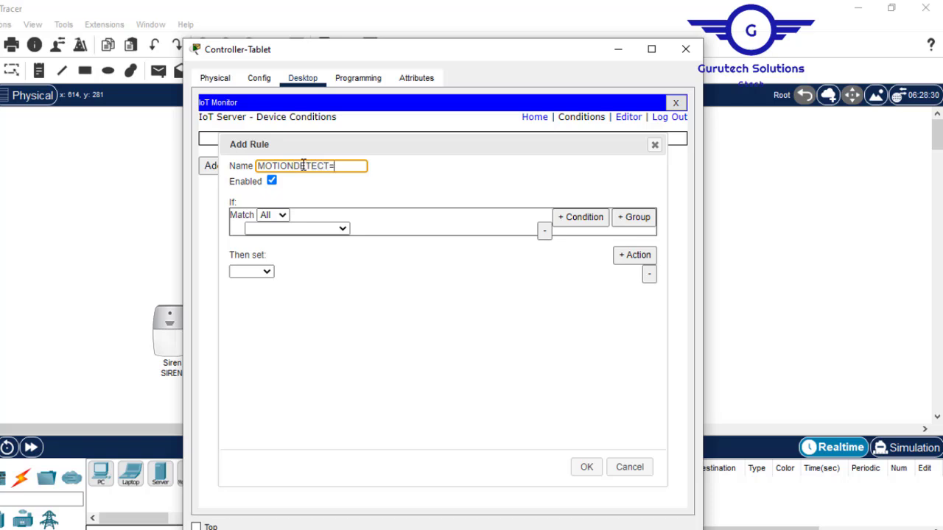
pyautogui.press('BackSpace')
# Set the MOTIONDETECT rule's condition to MOTION-DETECTOR On is true
pyautogui.click(341, 230)
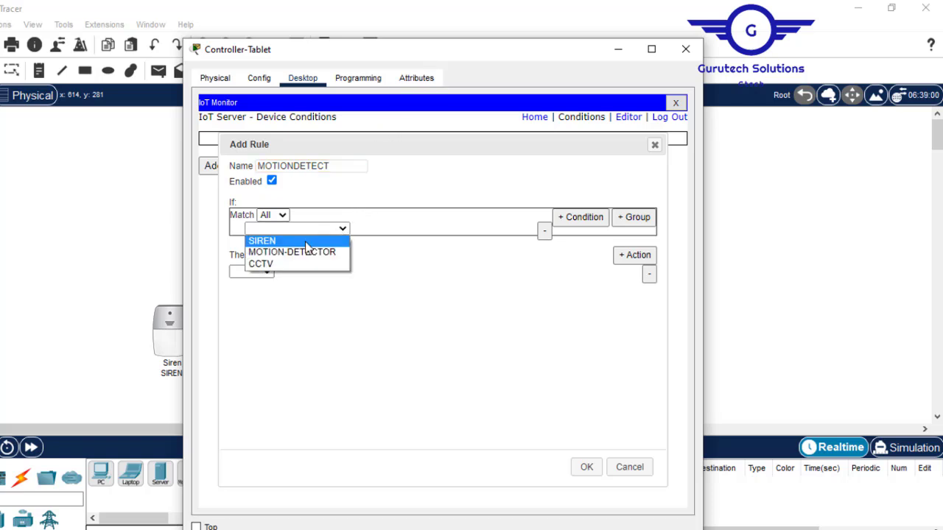
pyautogui.click(305, 253)
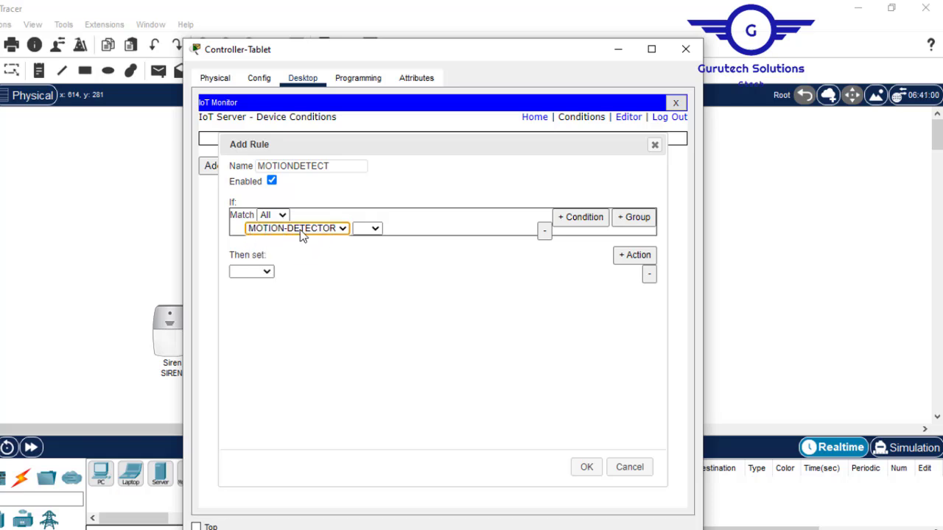
pyautogui.click(371, 230)
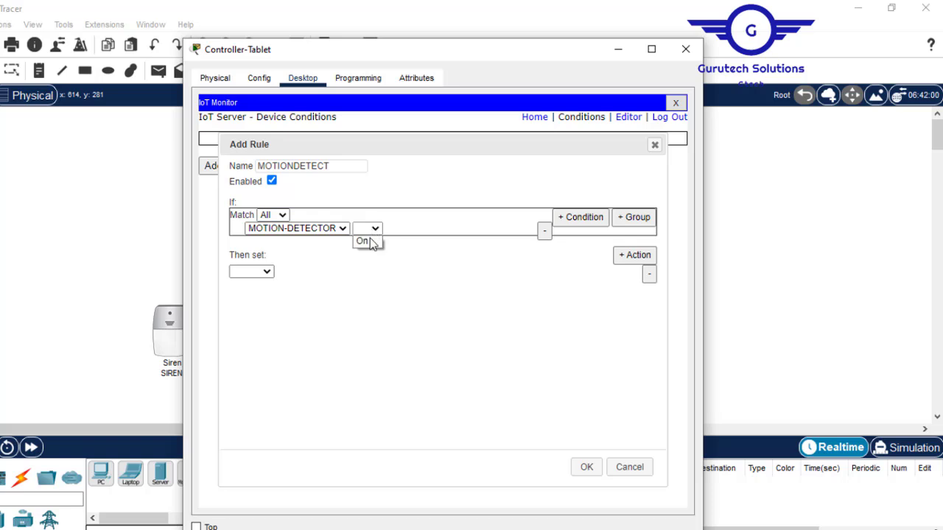
pyautogui.click(368, 242)
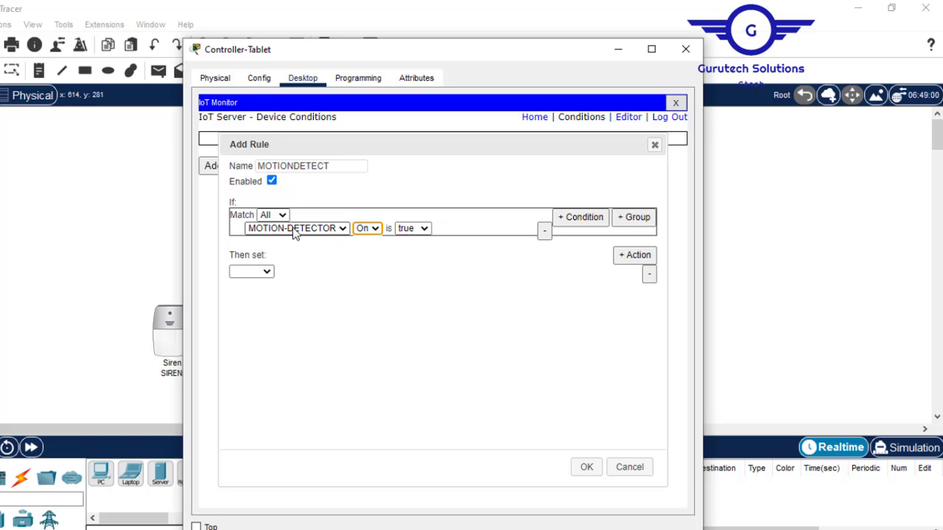
# Set the first action of the MOTIONDETECT rule to SIREN On to true
pyautogui.click(267, 272)
pyautogui.click(251, 284)
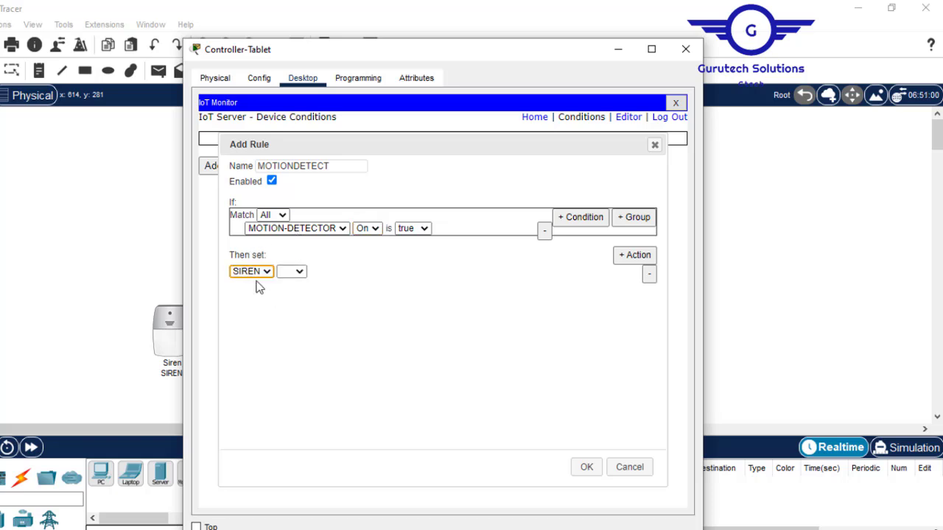
pyautogui.click(301, 271)
pyautogui.click(295, 284)
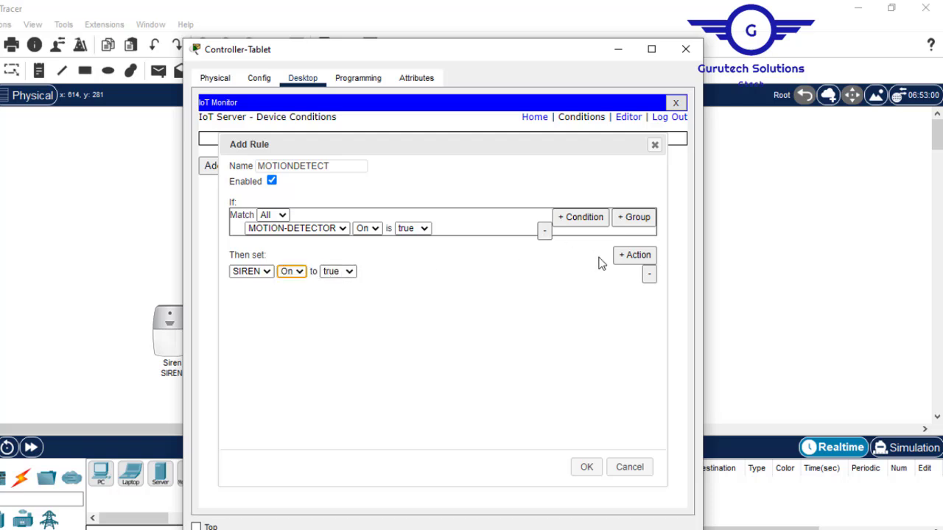
# Add a second action setting CCTV On to true and save the MOTIONDETECT rule
pyautogui.click(625, 259)
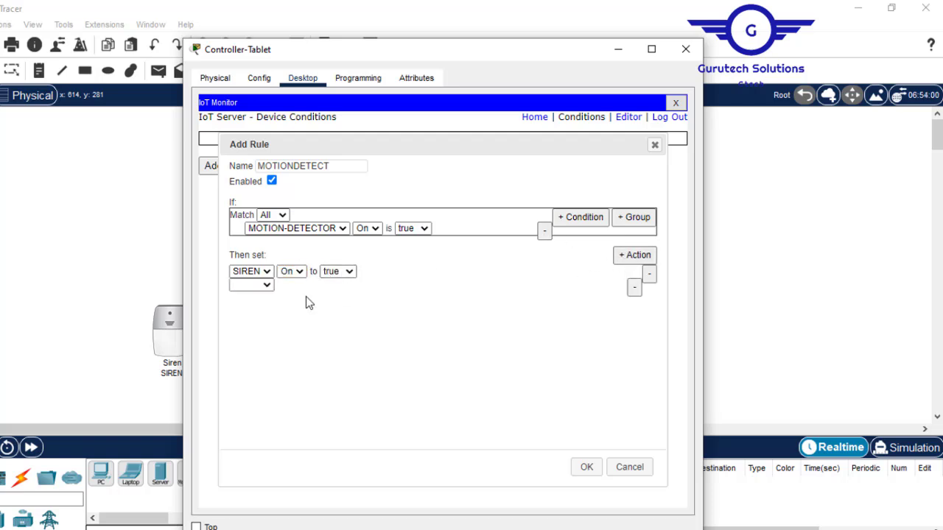
pyautogui.click(265, 286)
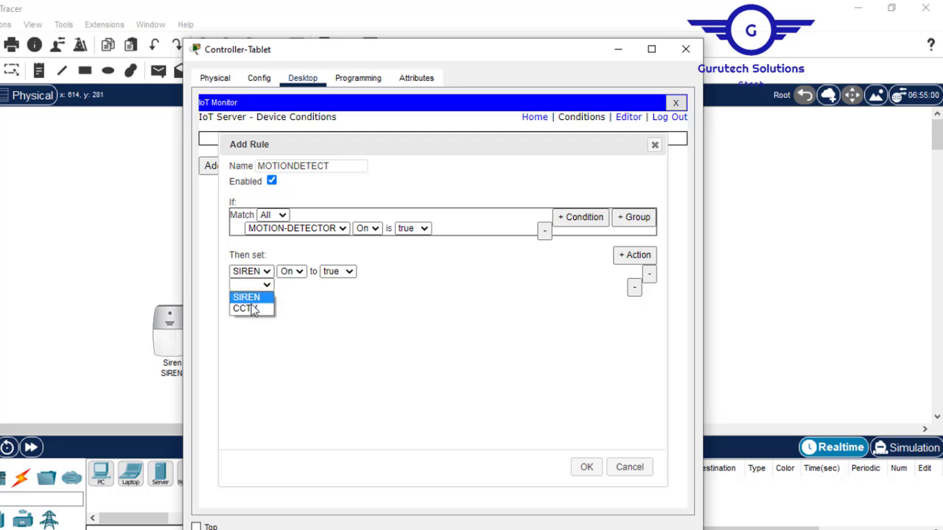
pyautogui.click(254, 313)
pyautogui.click(294, 286)
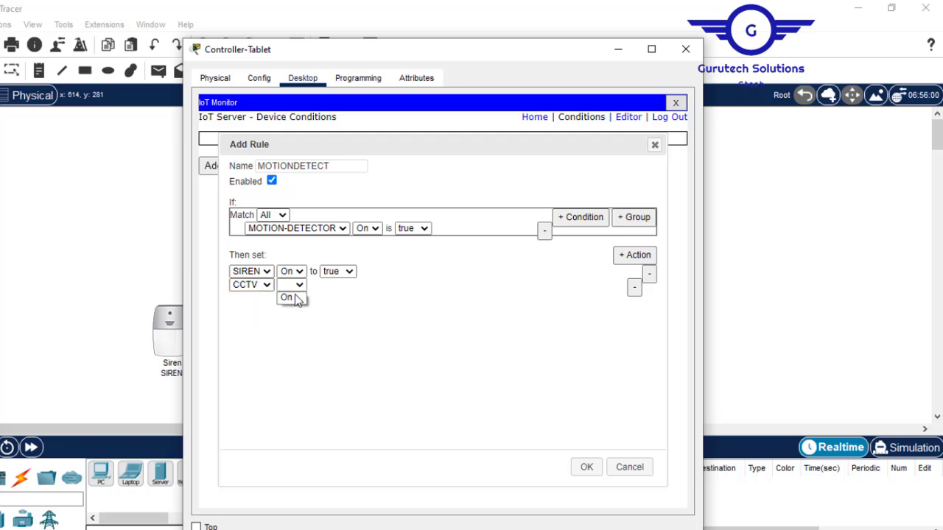
pyautogui.click(291, 298)
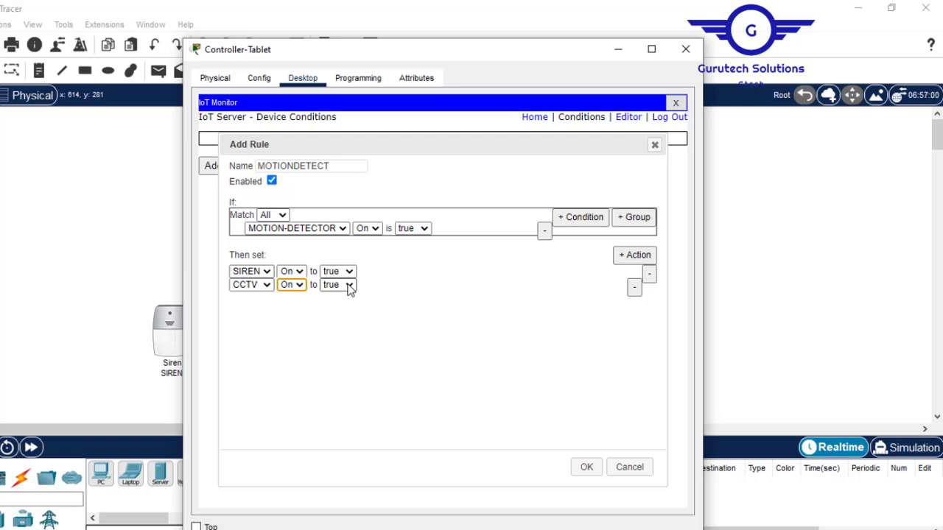
pyautogui.click(586, 468)
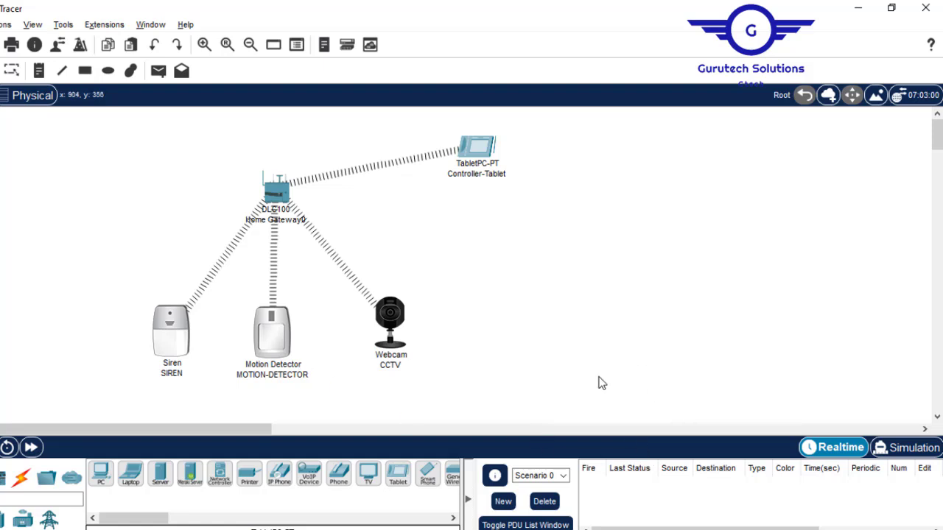
# Trigger the motion detector in the topology to test how the siren and webcam respond
pyautogui.keyDown('alt'); pyautogui.click(273, 319); pyautogui.keyUp('alt')
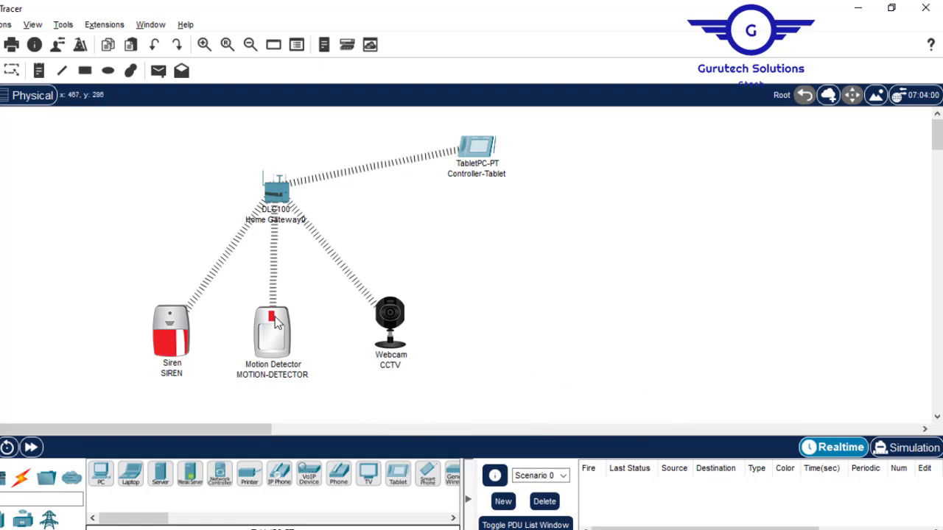
pyautogui.moveTo(273, 318)
pyautogui.moveTo(273, 338)
# Add a rule named NOMOVEMENT on the Controller-Tablet with the condition MOTION-DETECTOR On is false
pyautogui.click(479, 153)
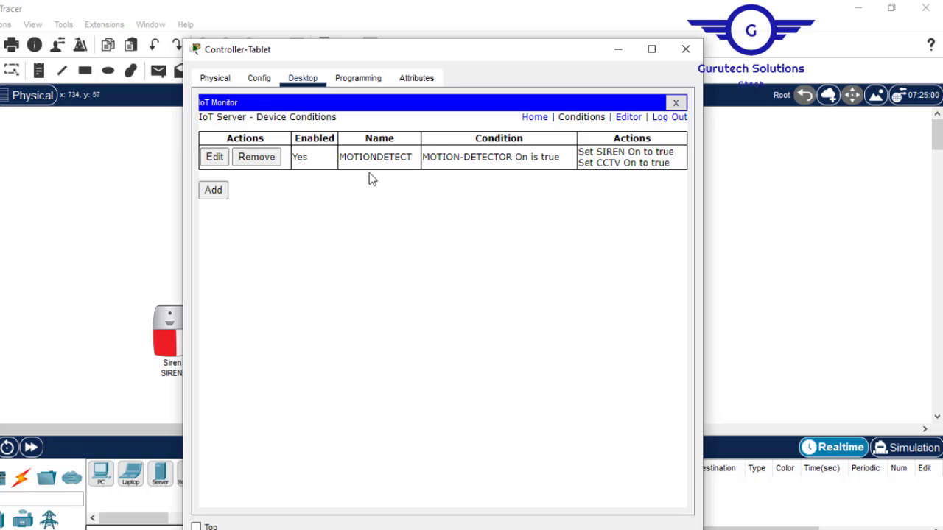
pyautogui.click(213, 191)
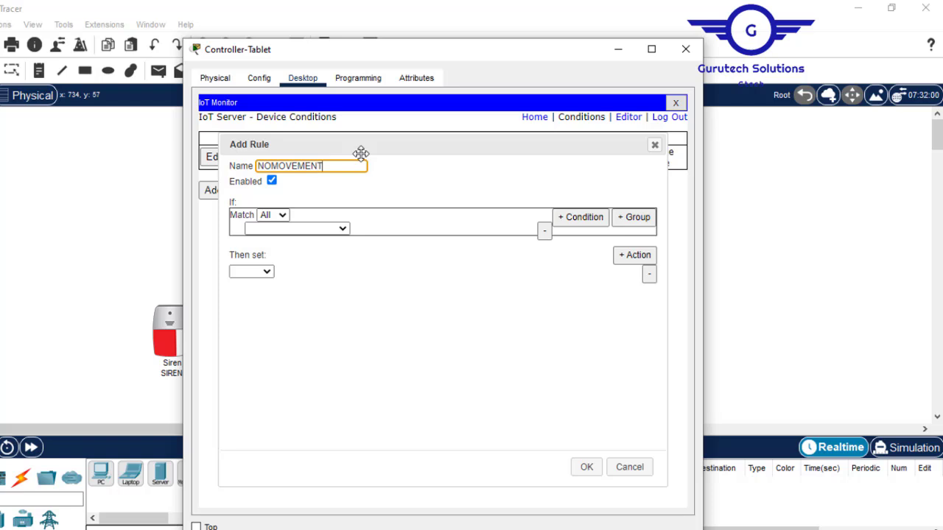
pyautogui.click(343, 230)
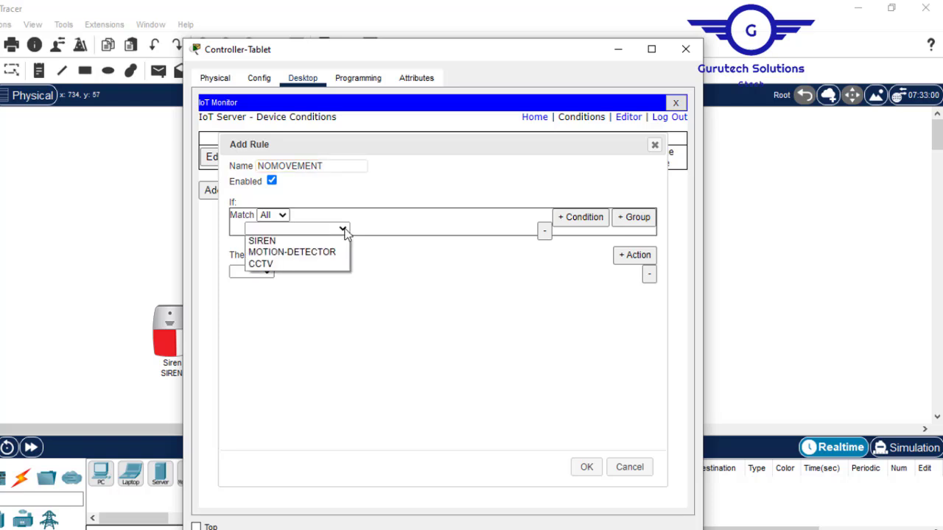
pyautogui.click(314, 252)
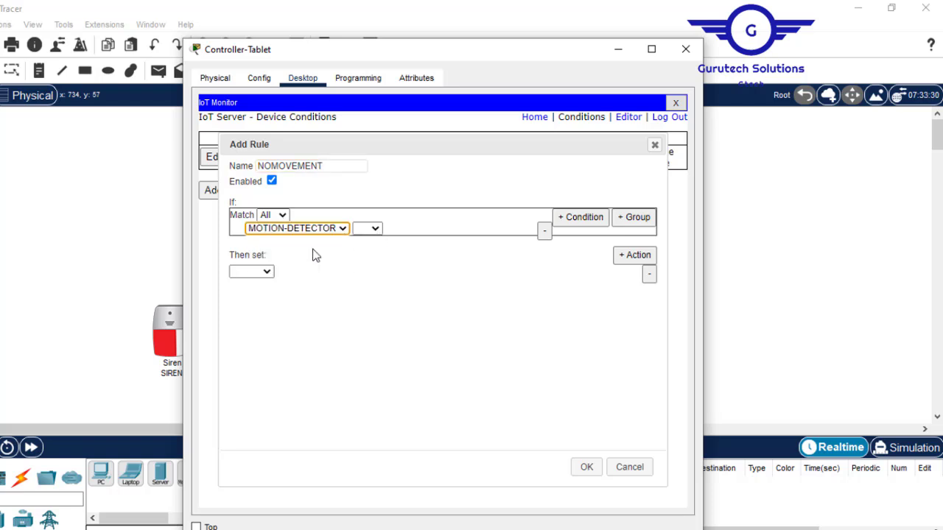
pyautogui.click(374, 230)
pyautogui.click(368, 242)
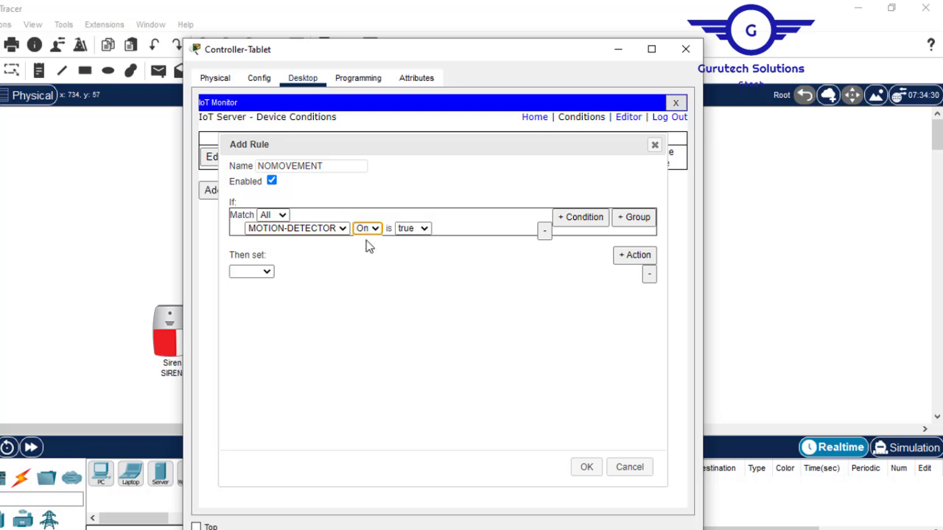
pyautogui.click(422, 230)
pyautogui.click(417, 254)
# Set the first action of the NOMOVEMENT rule to SIREN On to false
pyautogui.click(259, 272)
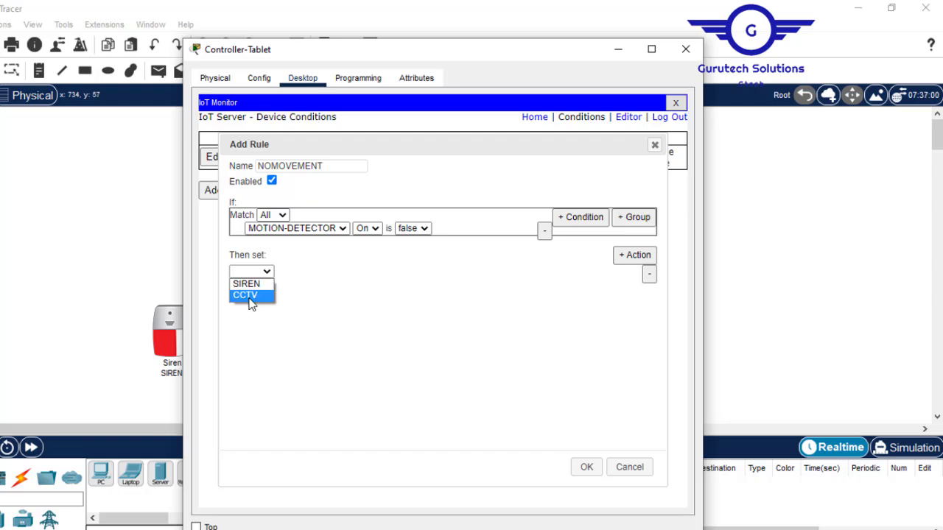
pyautogui.click(246, 283)
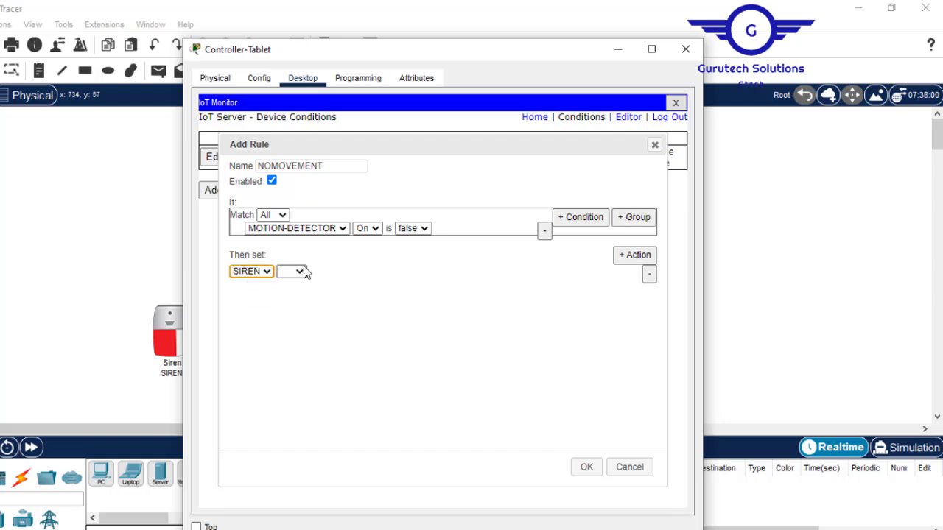
pyautogui.click(303, 269)
pyautogui.click(291, 286)
pyautogui.click(337, 273)
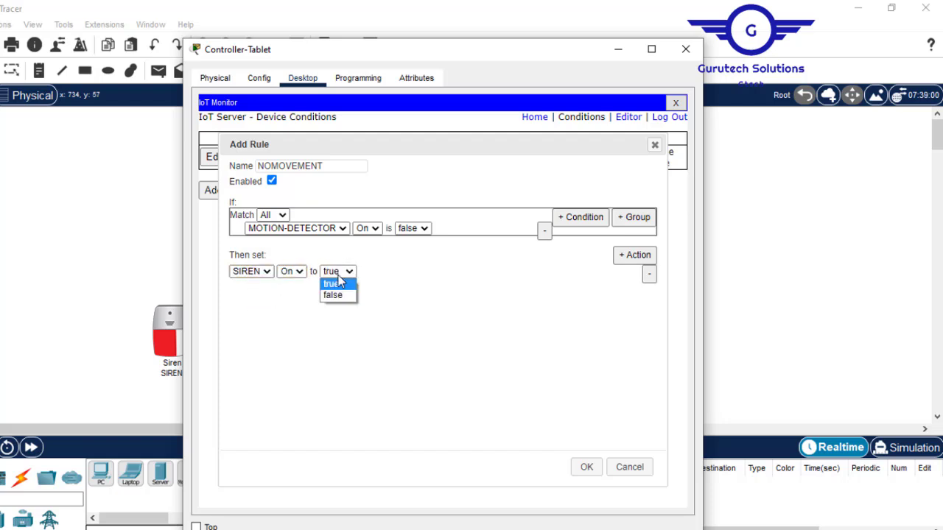
pyautogui.click(341, 295)
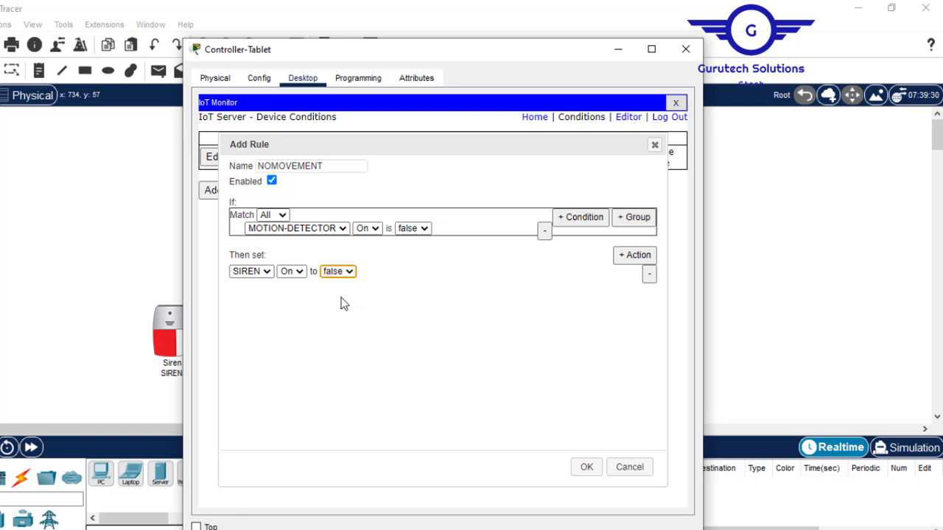
# Add a second action setting CCTV On to false and save the NOMOVEMENT rule
pyautogui.click(625, 254)
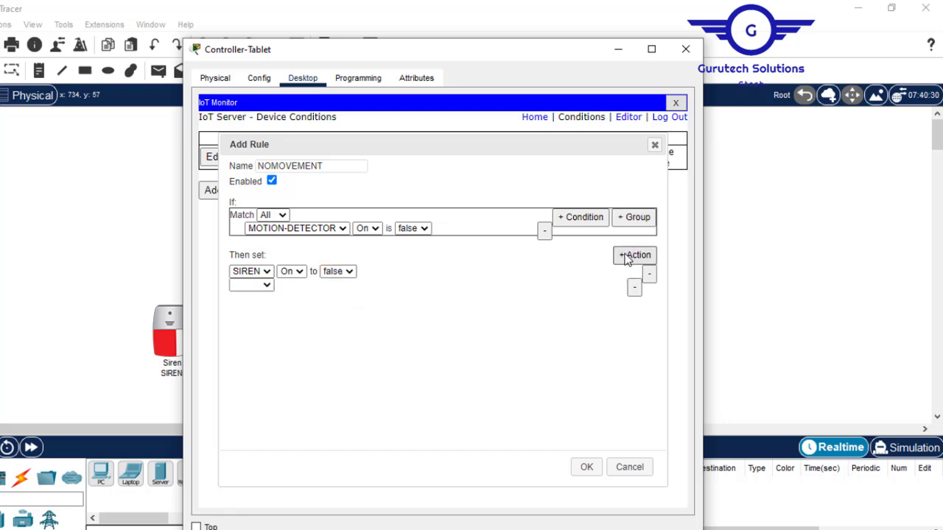
pyautogui.click(267, 287)
pyautogui.click(255, 310)
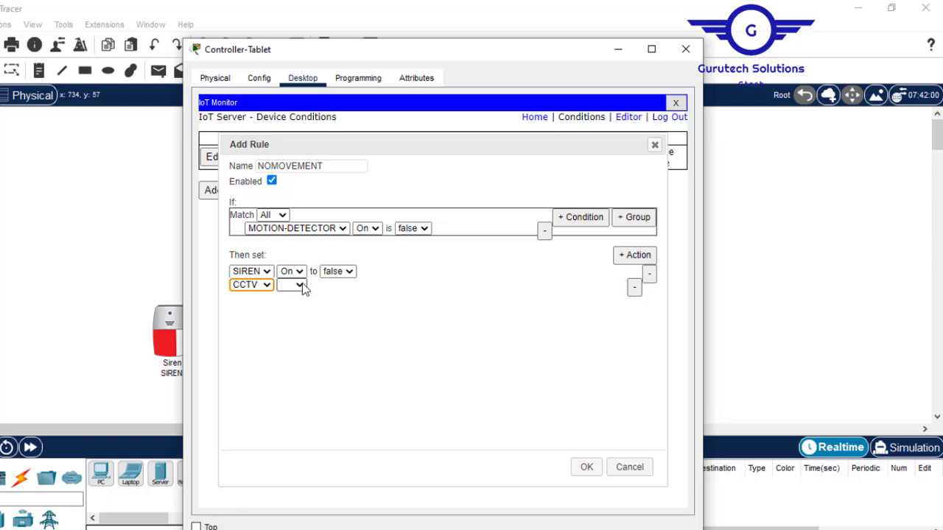
pyautogui.click(302, 286)
pyautogui.click(295, 297)
pyautogui.click(340, 286)
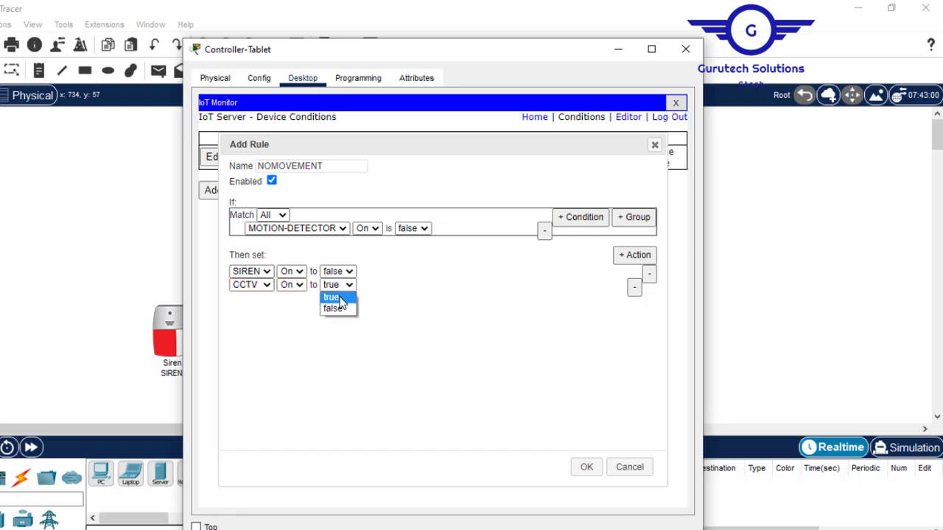
pyautogui.click(342, 310)
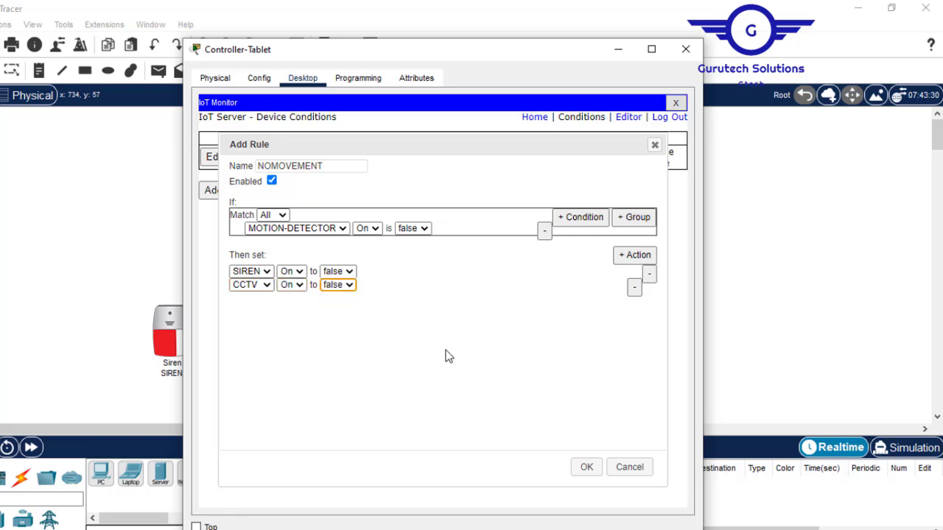
pyautogui.click(586, 469)
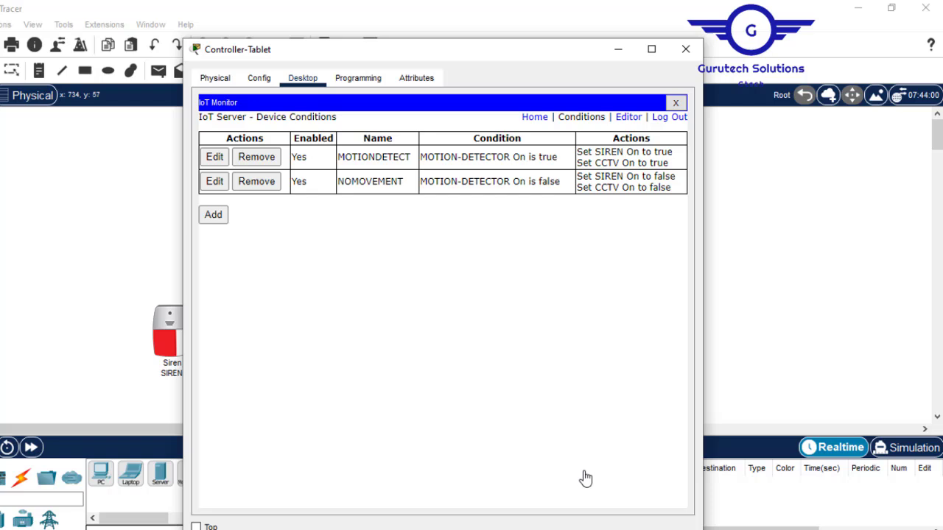
# Minimize the Controller-Tablet window and trigger the motion detector in the topology to test both rules on the siren and webcam
pyautogui.click(617, 49)
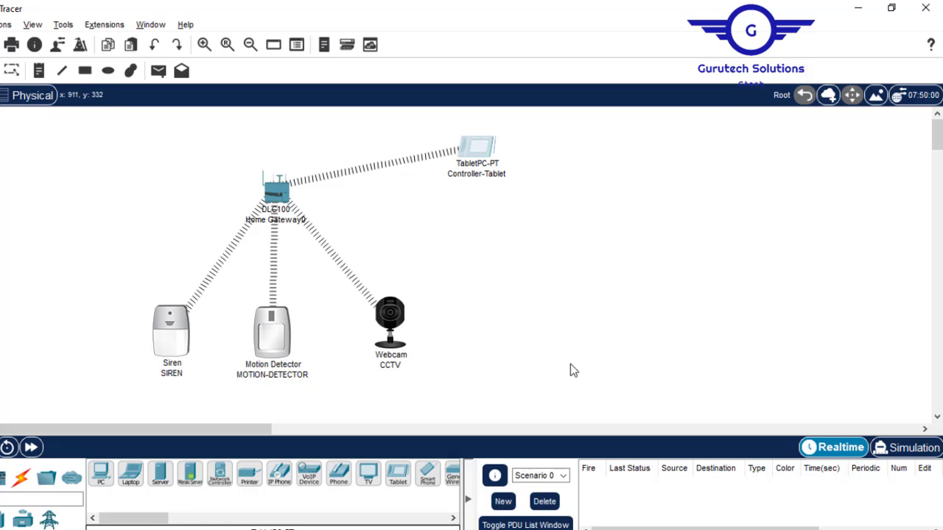
pyautogui.keyDown('alt'); pyautogui.click(274, 352); pyautogui.keyUp('alt')
pyautogui.moveTo(275, 341)
# Reopen the Controller-Tablet and show the status details of the SIREN, CCTV and MOTION-DETECTOR in its IoT device list
pyautogui.click(492, 145)
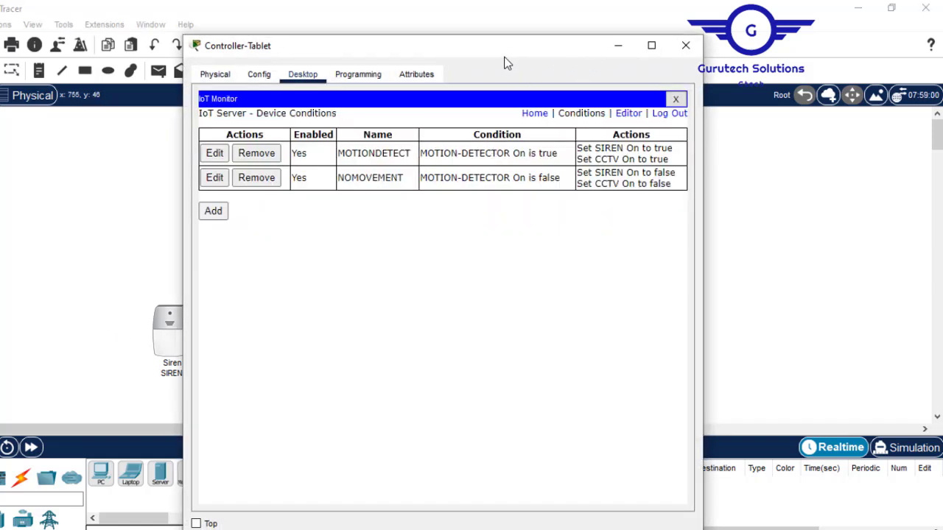
pyautogui.moveTo(504, 56); pyautogui.dragTo(617, 32)
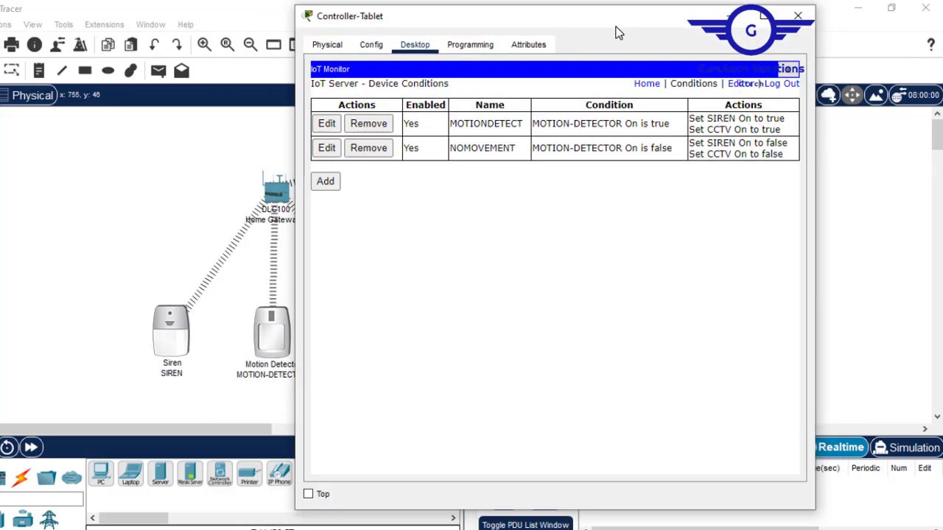
pyautogui.click(646, 85)
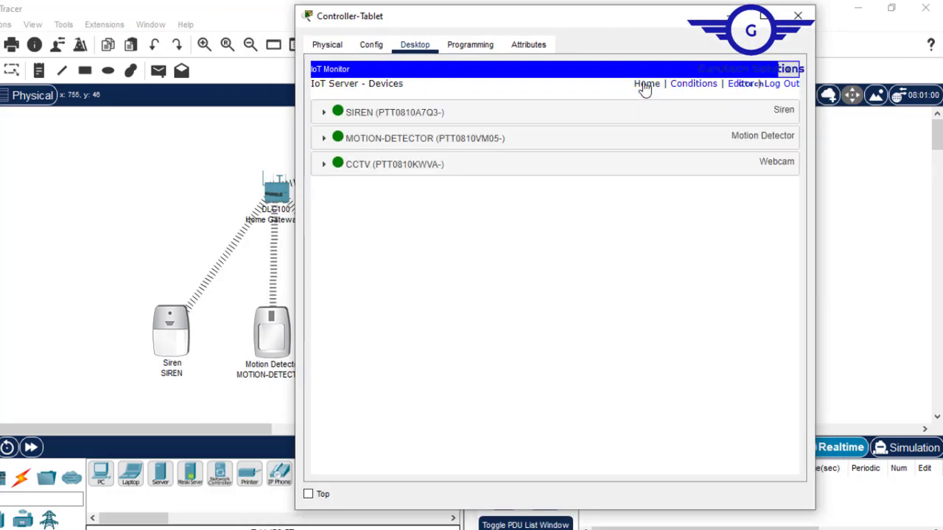
pyautogui.click(325, 114)
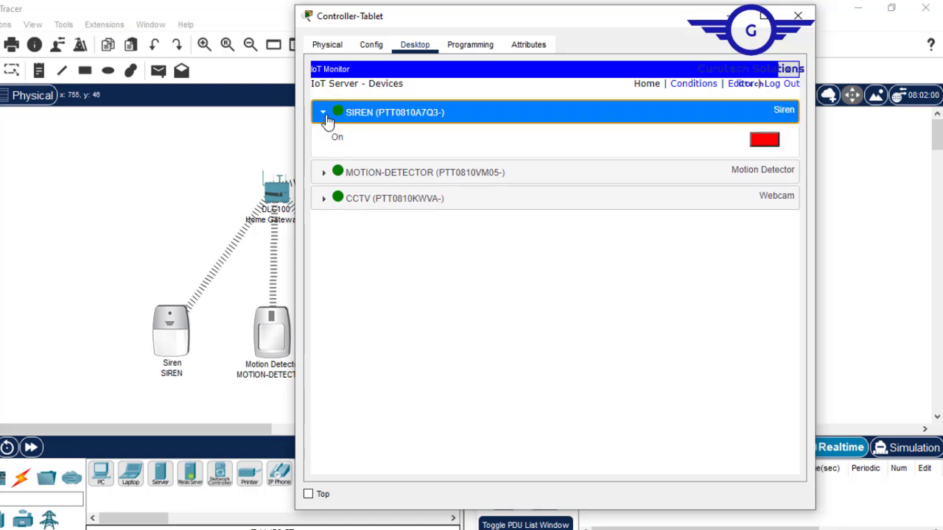
pyautogui.click(323, 202)
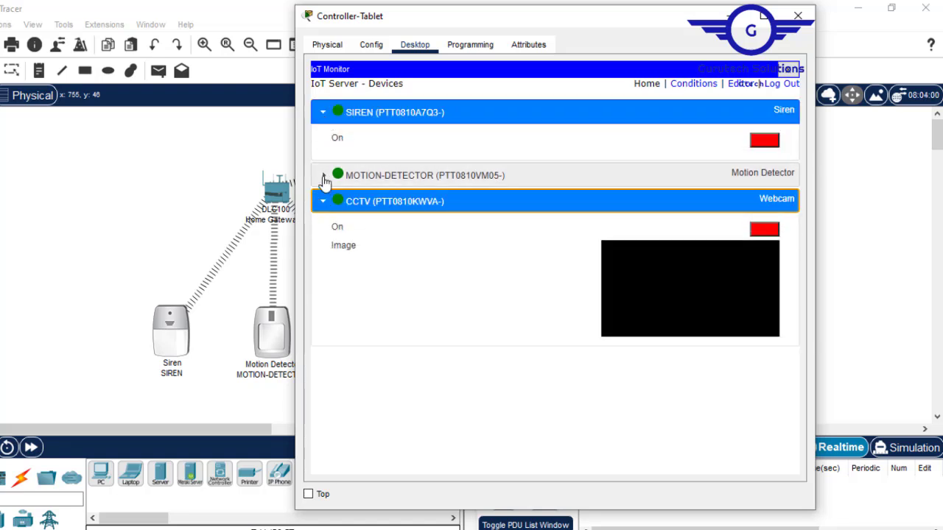
pyautogui.click(324, 177)
# Move the Controller-Tablet window clear of the sensors and trigger the motion detector to compare the live device statuses with the topology
pyautogui.moveTo(556, 21); pyautogui.dragTo(604, 28)
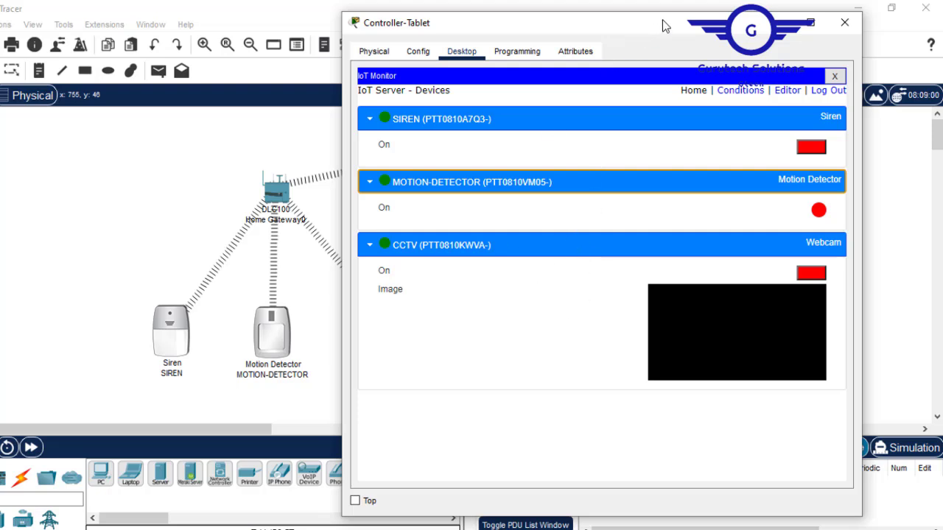
pyautogui.moveTo(662, 20); pyautogui.dragTo(724, 22)
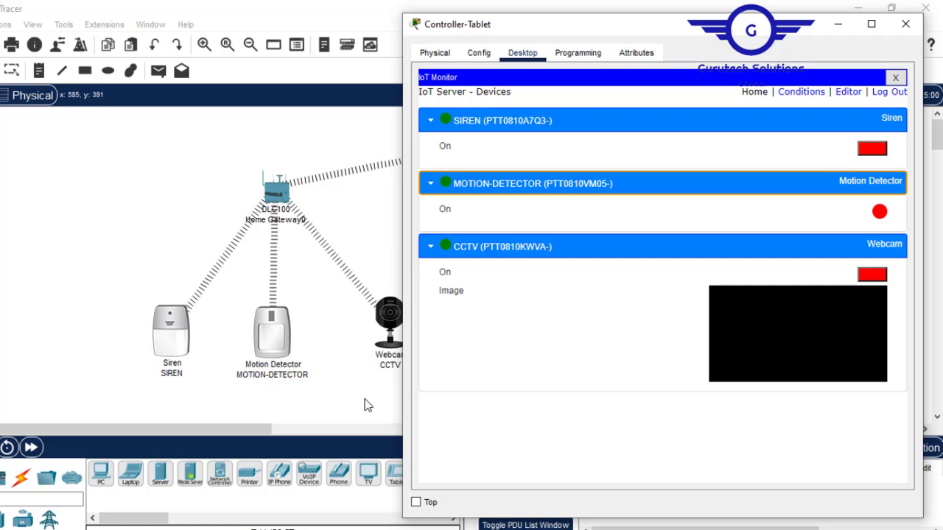
pyautogui.moveTo(286, 342)
pyautogui.keyDown('alt'); pyautogui.click(274, 338); pyautogui.keyUp('alt')
# Review the MOTIONDETECT and NOMOVEMENT rules in the device conditions and return to the IoT device list
pyautogui.click(787, 96)
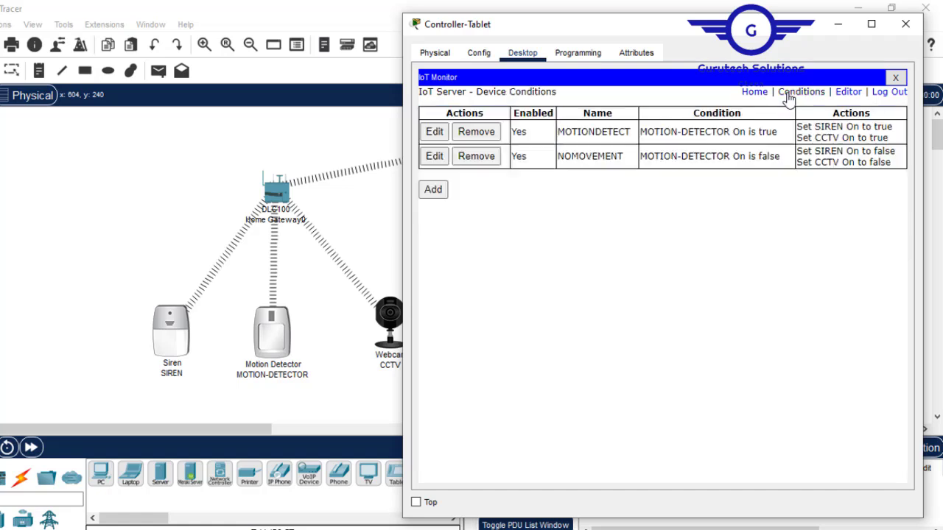
pyautogui.click(753, 91)
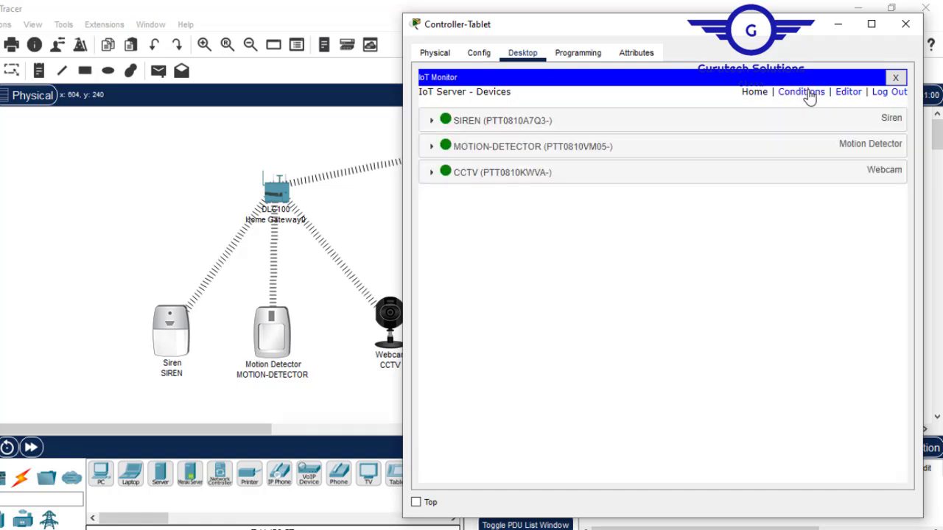
pyautogui.click(809, 95)
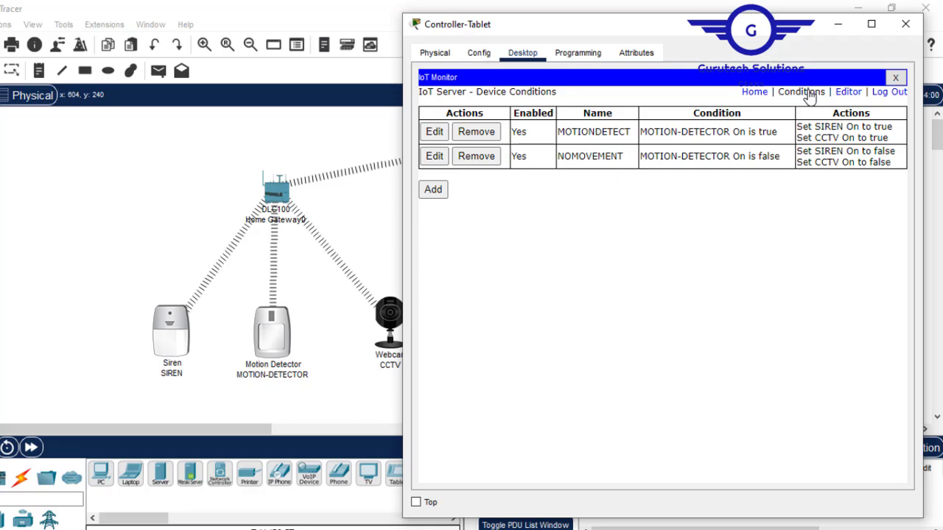
pyautogui.click(749, 95)
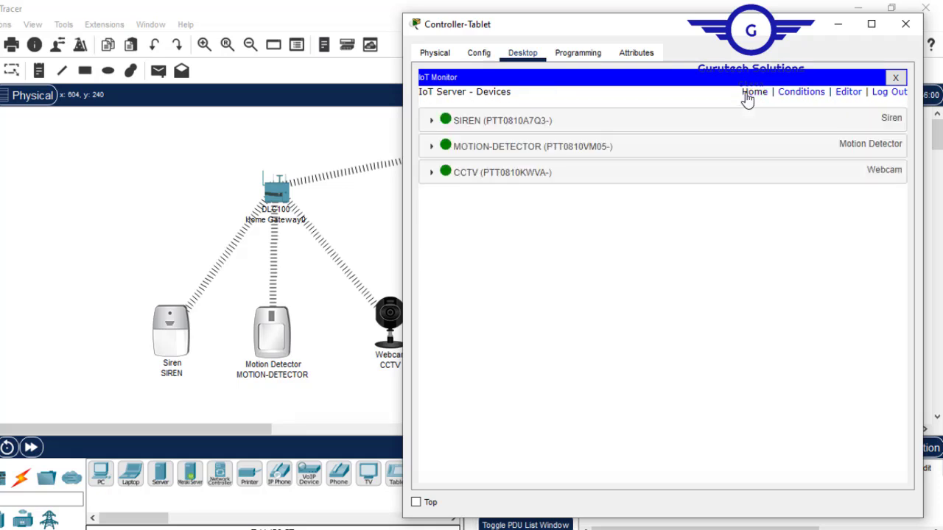